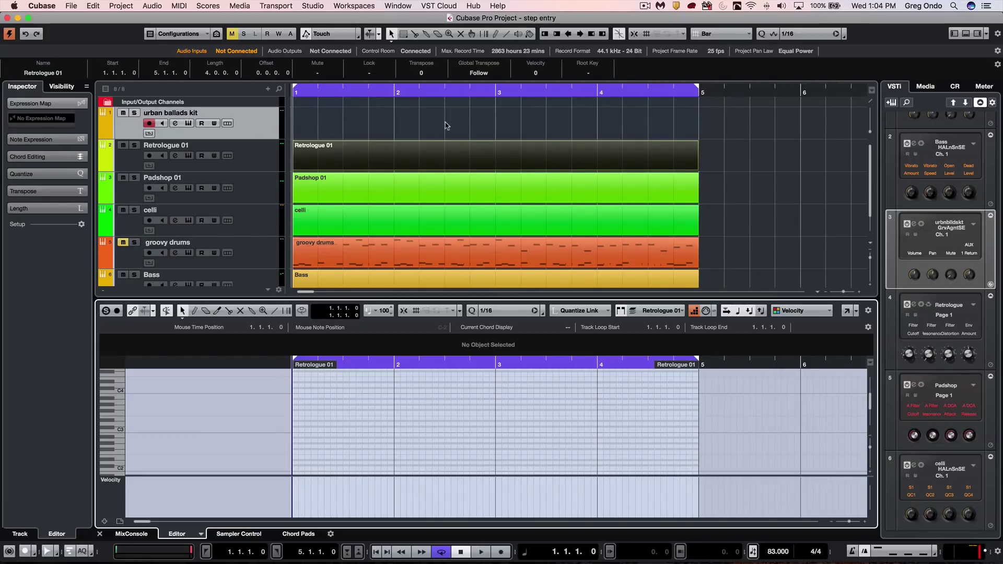
Step: Draw a MIDI part on the urban ballads kit track spanning bar 1 to bar 5
{"action": "right_click", "coordinate": [337, 132]}
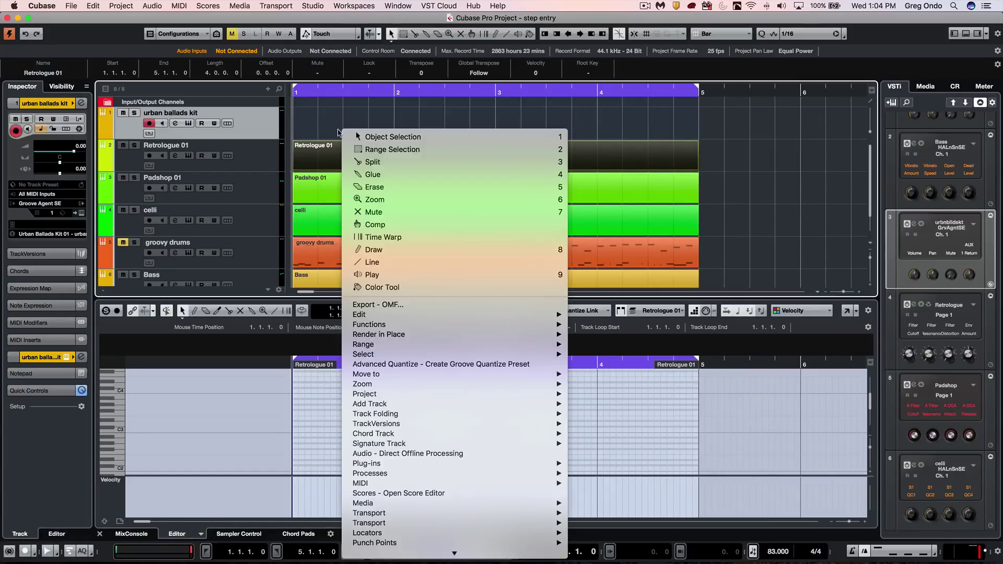
{"action": "left_click", "coordinate": [370, 250]}
{"action": "mouse_move", "coordinate": [294, 125]}
{"action": "left_mouse_down"}
{"action": "mouse_move", "coordinate": [708, 127]}
{"action": "mouse_move", "coordinate": [700, 125]}
{"action": "left_mouse_up"}
{"action": "key", "text": "super+z"}
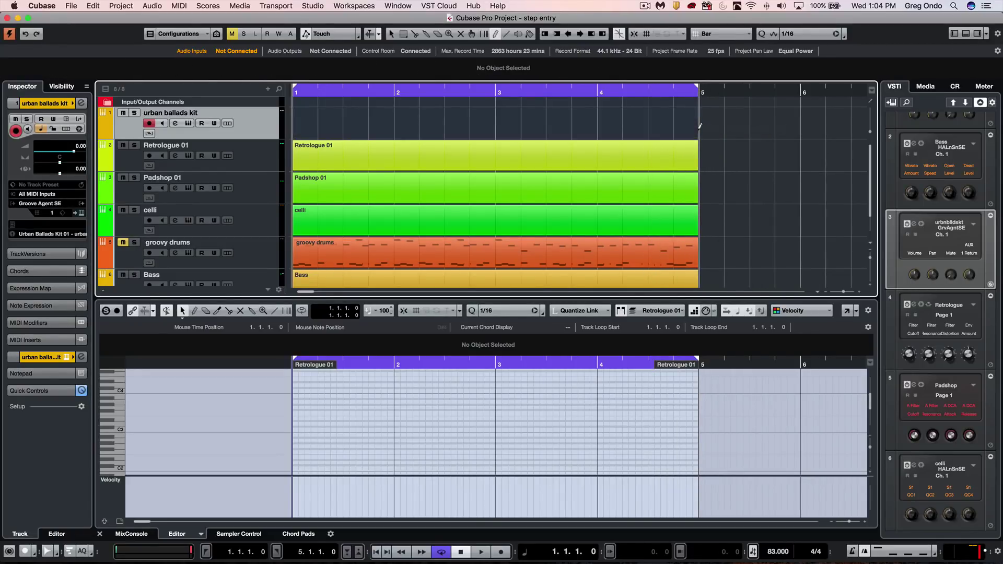
{"action": "right_click", "coordinate": [504, 116]}
{"action": "left_click", "coordinate": [503, 119]}
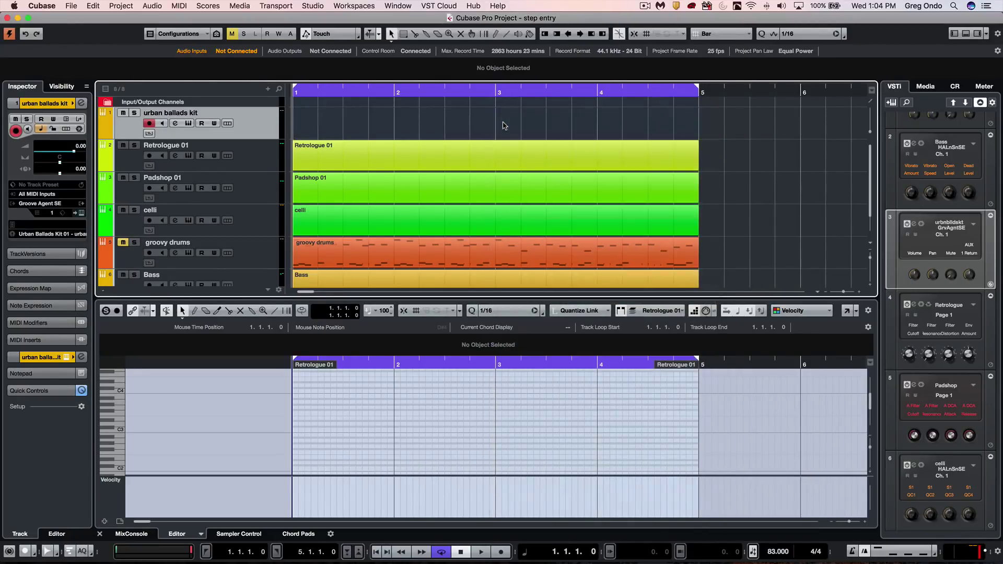
Step: Restore the four-bar part on the urban ballads kit track and open it in the drum editor
{"action": "key", "text": "super+shift+z"}
{"action": "left_click", "coordinate": [543, 100]}
{"action": "key", "text": "super+z"}
{"action": "right_click", "coordinate": [460, 117]}
{"action": "left_click", "coordinate": [473, 133]}
{"action": "key", "text": "super+shift+z"}
{"action": "right_click", "coordinate": [490, 122]}
{"action": "left_click", "coordinate": [501, 123]}
{"action": "left_click", "coordinate": [494, 120]}
{"action": "double_click", "coordinate": [491, 120]}
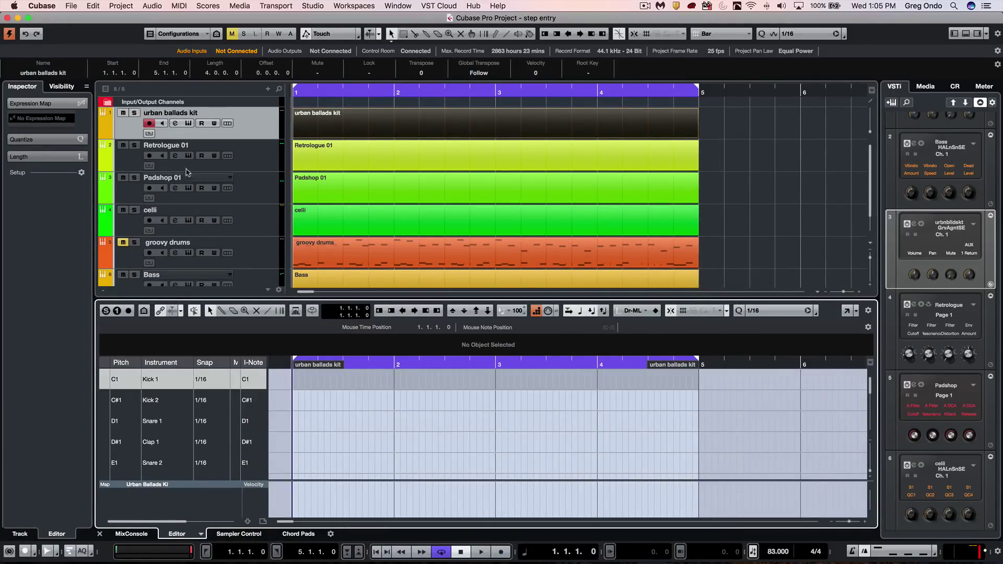
Step: Switch step input off and back on in the drum editor
{"action": "left_click", "coordinate": [536, 312]}
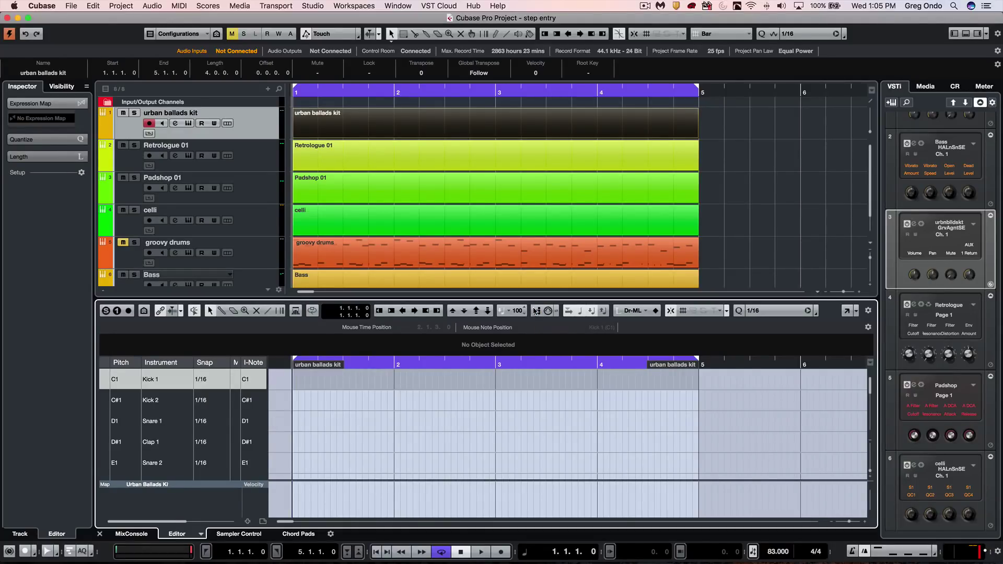
{"action": "left_click", "coordinate": [536, 312]}
Step: Rearrange the drum editor's toolbar so Step/MIDI Input sits between Transpose Palette and Insert Velocity
{"action": "right_click", "coordinate": [826, 310]}
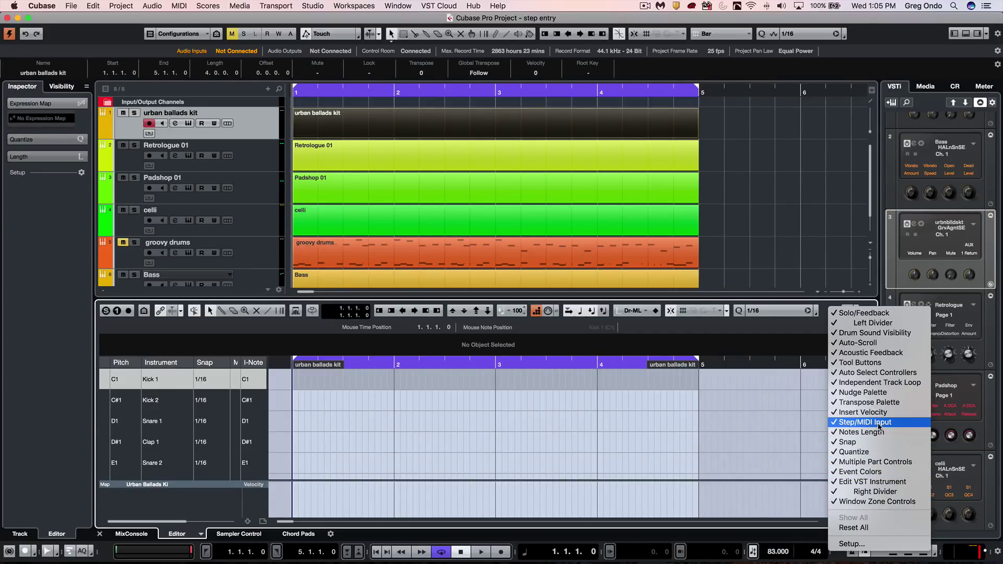
{"action": "left_click", "coordinate": [877, 545]}
{"action": "left_click", "coordinate": [764, 194]}
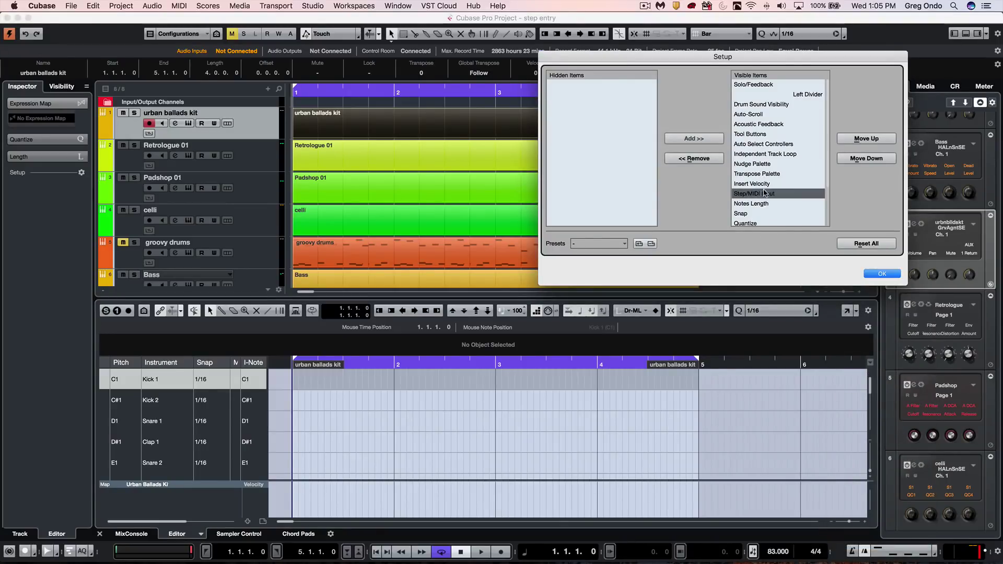
{"action": "left_click", "coordinate": [863, 139]}
{"action": "left_click", "coordinate": [863, 139]}
{"action": "left_click", "coordinate": [863, 139]}
{"action": "left_click", "coordinate": [863, 139]}
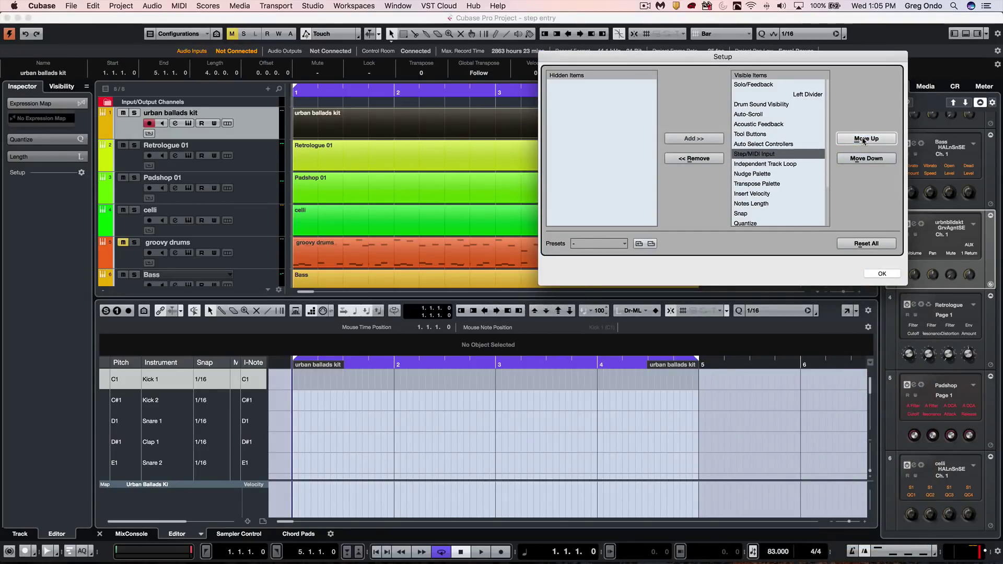
{"action": "left_click", "coordinate": [865, 159]}
{"action": "left_click", "coordinate": [864, 159]}
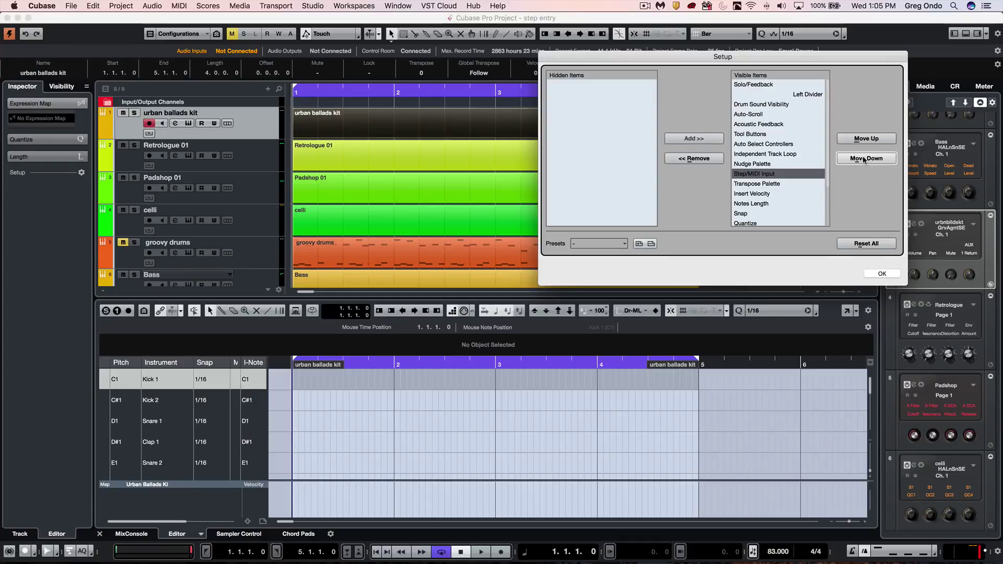
{"action": "left_click", "coordinate": [864, 159]}
{"action": "left_click", "coordinate": [881, 274]}
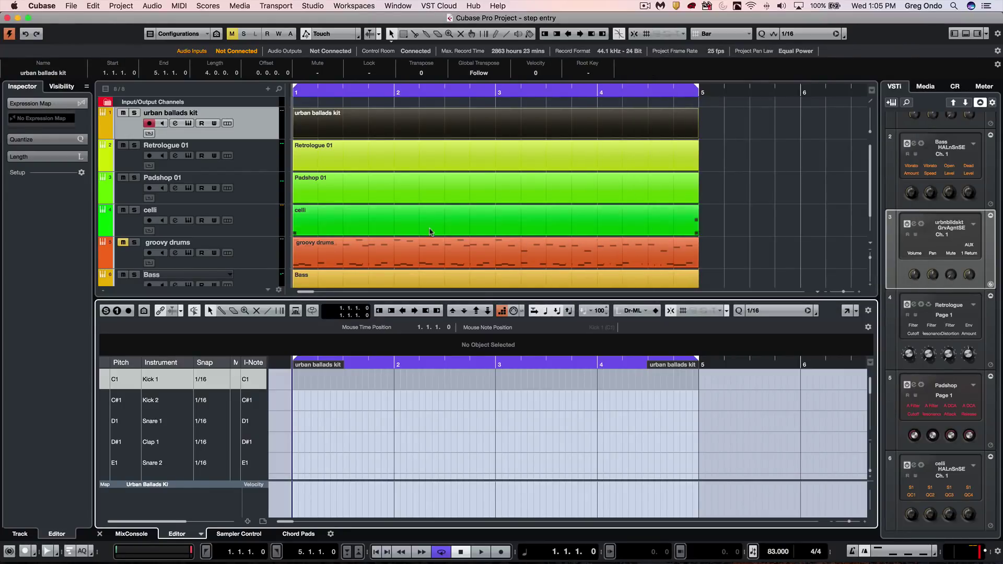
Step: Advance the step input position to 3.3.1 on the 1/16 grid
{"action": "left_click", "coordinate": [462, 155]}
{"action": "key", "text": "Right"}
{"action": "key", "text": "Right"}
{"action": "key", "text": "Right"}
{"action": "key", "text": "Right"}
{"action": "key", "text": "Right"}
{"action": "key", "text": "Right"}
{"action": "key", "text": "Right"}
{"action": "key", "text": "Right"}
{"action": "key", "text": "Right"}
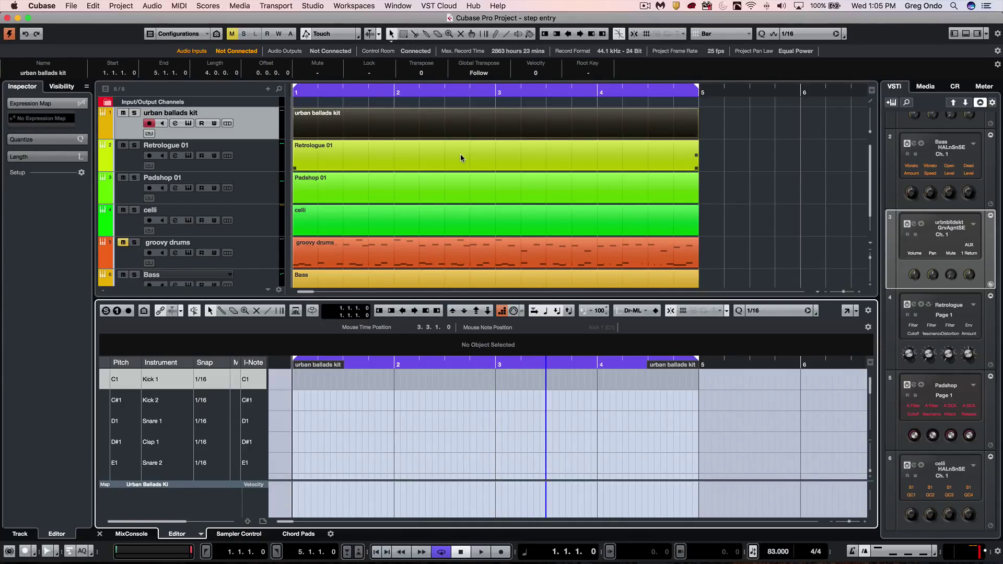
Step: Set the quantize preset to 1/4 and move the step input position in quarter-note steps, ending at 2.2.1
{"action": "left_click", "coordinate": [778, 311]}
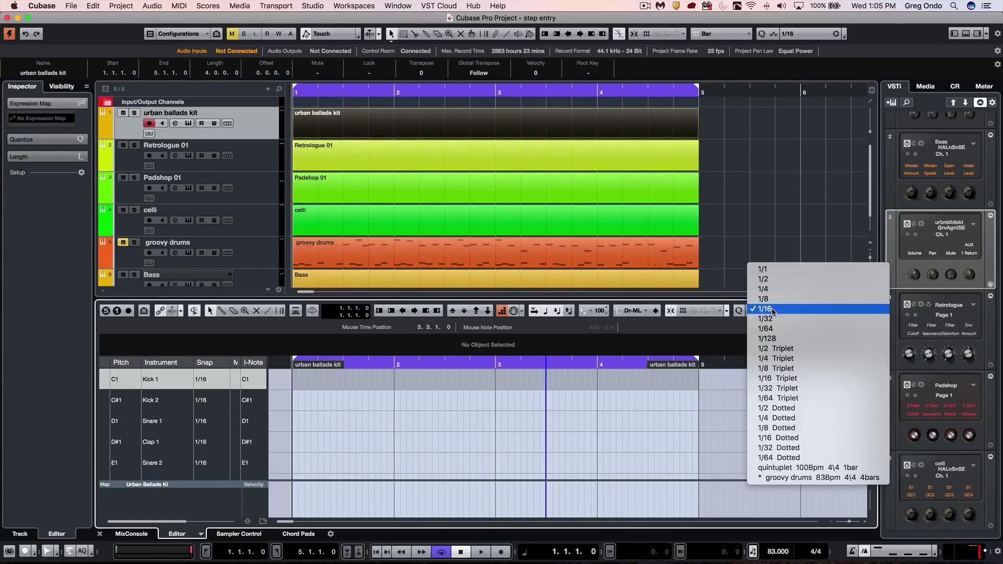
{"action": "left_click", "coordinate": [780, 291]}
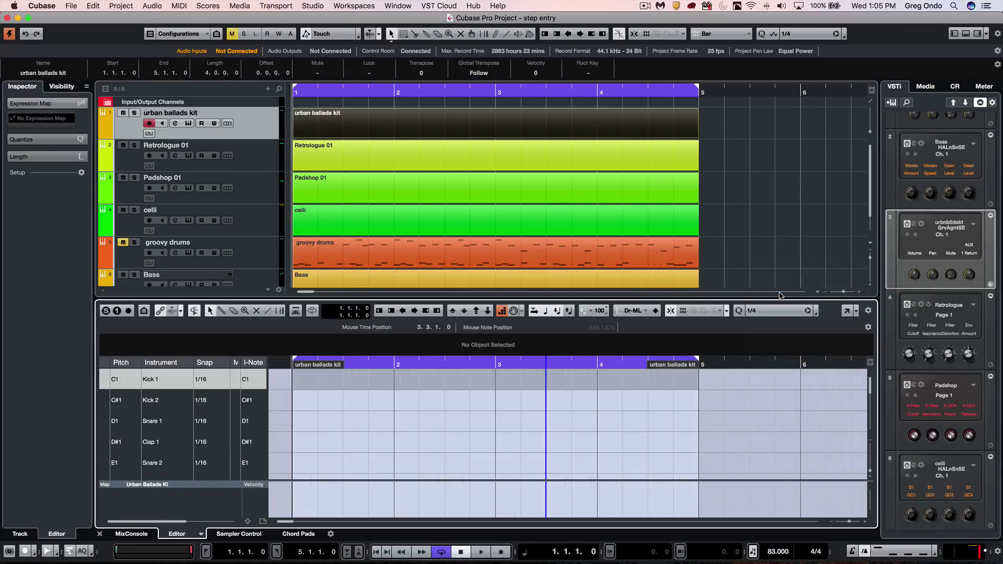
{"action": "key", "text": "Left"}
{"action": "key", "text": "Left"}
{"action": "key", "text": "Right"}
{"action": "key", "text": "Right"}
{"action": "key", "text": "Right"}
{"action": "key", "text": "Right"}
{"action": "key", "text": "Left"}
{"action": "key", "text": "Left"}
{"action": "key", "text": "Left"}
{"action": "key", "text": "Left"}
{"action": "key", "text": "Left"}
{"action": "key", "text": "Left"}
{"action": "key", "text": "Left"}
Step: Set the quantize preset to 1/8 and advance the step input position to 3.3.1
{"action": "left_click", "coordinate": [767, 312]}
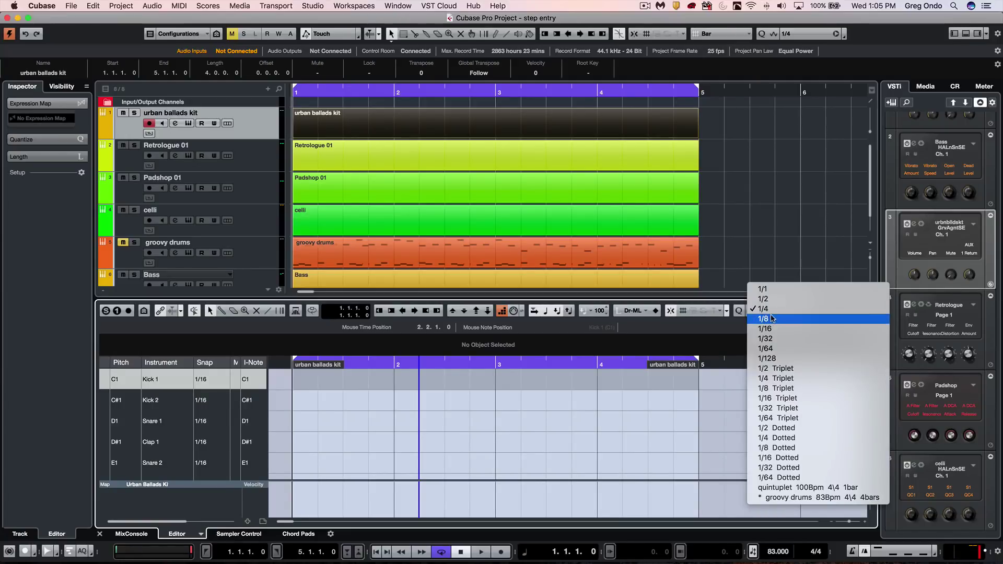
{"action": "left_click", "coordinate": [772, 319]}
{"action": "key", "text": "Right"}
{"action": "key", "text": "Right"}
{"action": "key", "text": "Right"}
{"action": "key", "text": "Right"}
{"action": "key", "text": "Right"}
{"action": "key", "text": "Right"}
{"action": "key", "text": "Right"}
{"action": "key", "text": "Right"}
{"action": "key", "text": "Right"}
{"action": "key", "text": "Right"}
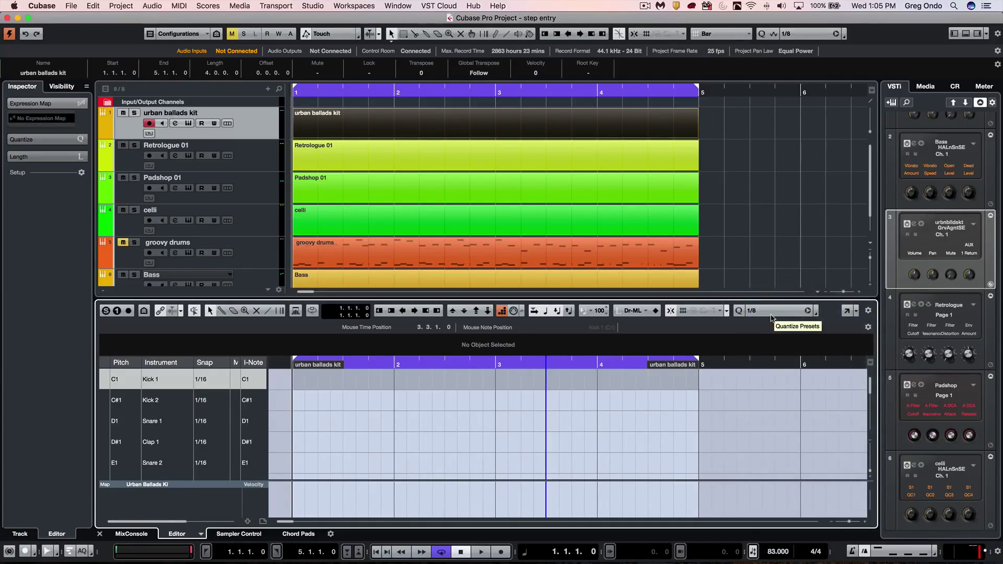
Step: Move the step input position back and forth in 1/8 steps, finishing at 3.1.1
{"action": "key", "text": "Left"}
{"action": "key", "text": "Left"}
{"action": "key", "text": "Left"}
{"action": "key", "text": "Left"}
{"action": "key", "text": "Left"}
{"action": "key", "text": "Left"}
{"action": "key", "text": "Left"}
{"action": "key", "text": "Left"}
{"action": "key", "text": "Left"}
{"action": "key", "text": "Left"}
{"action": "key", "text": "Right"}
{"action": "key", "text": "Right"}
{"action": "key", "text": "Right"}
{"action": "key", "text": "Right"}
{"action": "key", "text": "Right"}
{"action": "key", "text": "Right"}
{"action": "key", "text": "Right"}
{"action": "key", "text": "Right"}
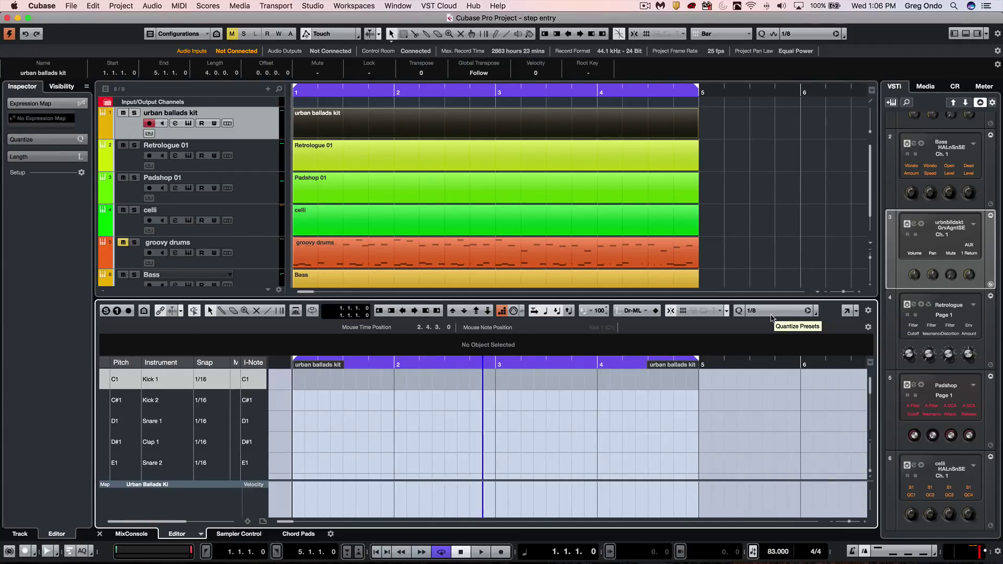
{"action": "key", "text": "Right"}
{"action": "key", "text": "Left"}
{"action": "key", "text": "Left"}
{"action": "key", "text": "Left"}
{"action": "key", "text": "Left"}
{"action": "key", "text": "Right"}
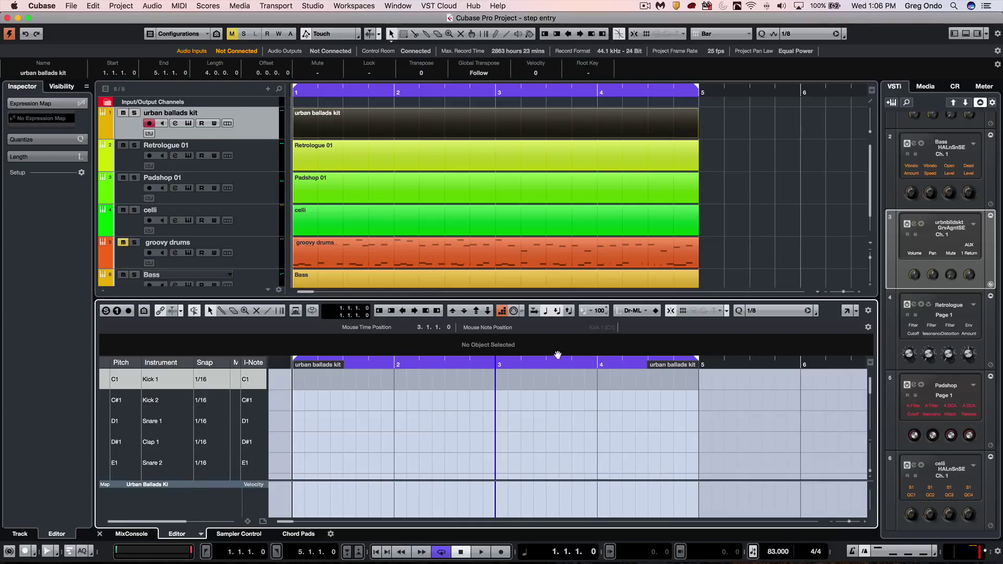
Step: Enable Record Pitch and set the insert velocity to 70 for stepping in Kick 1 notes from bar 3
{"action": "left_click", "coordinate": [546, 313]}
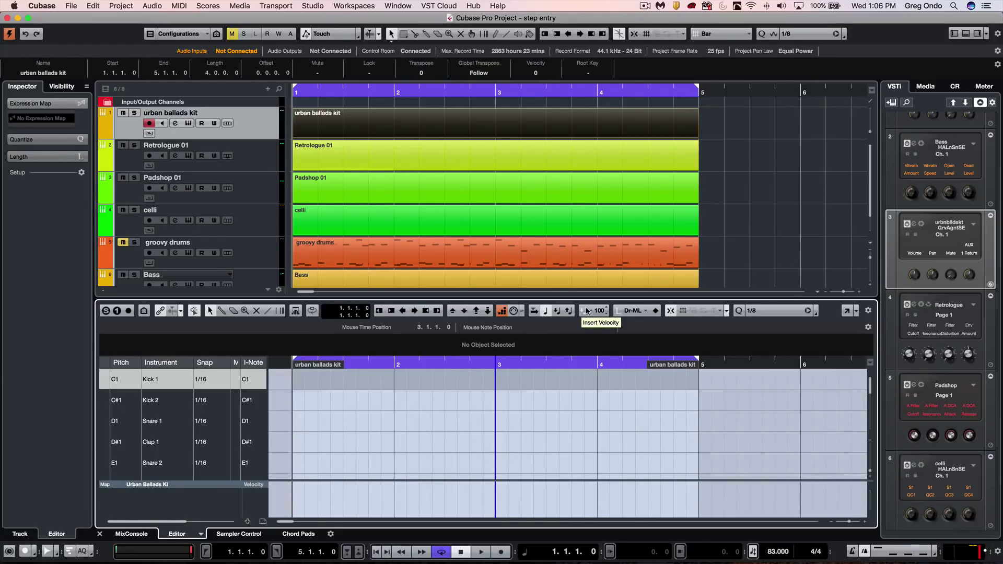
{"action": "left_click", "coordinate": [587, 312]}
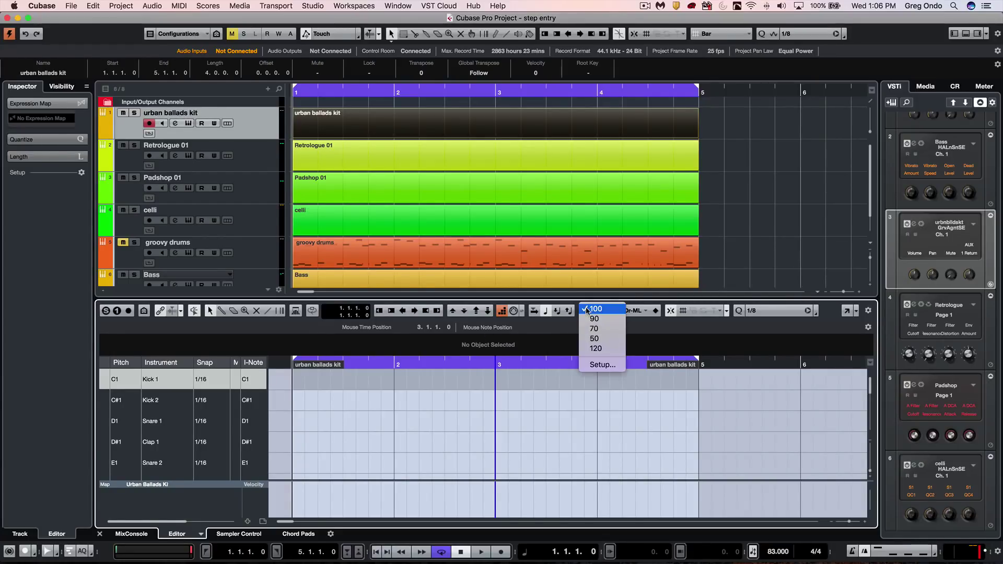
{"action": "left_click", "coordinate": [598, 330]}
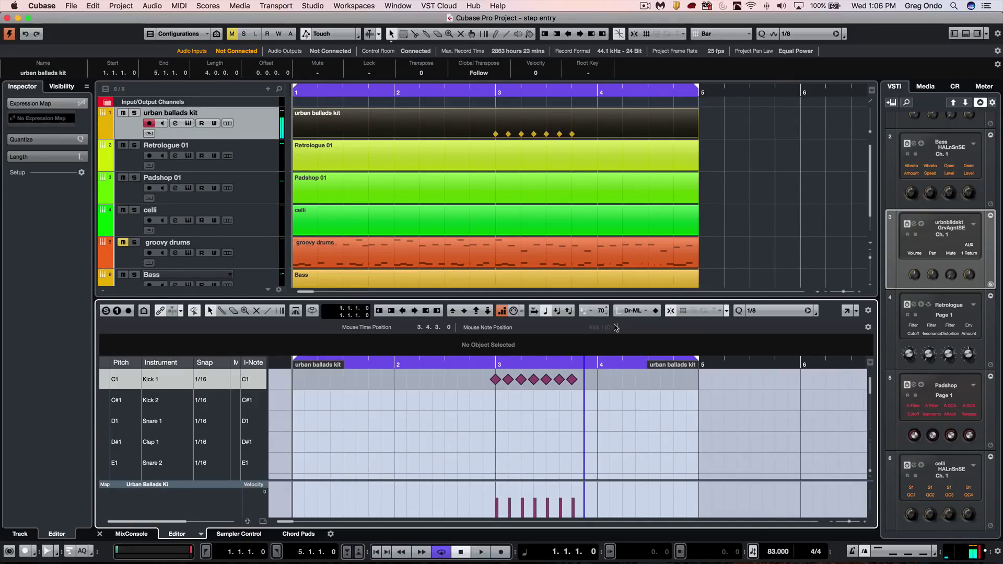
Step: Set the insert velocity to 50 for one more Kick 1 note and to 120 for the Kick 1 notes from bar 4
{"action": "left_click", "coordinate": [592, 313]}
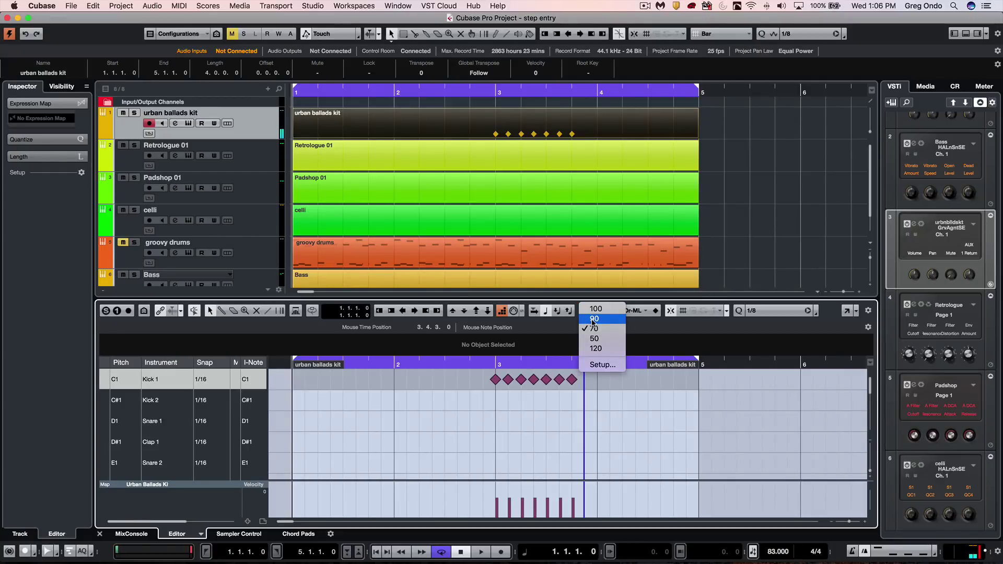
{"action": "left_click", "coordinate": [595, 339]}
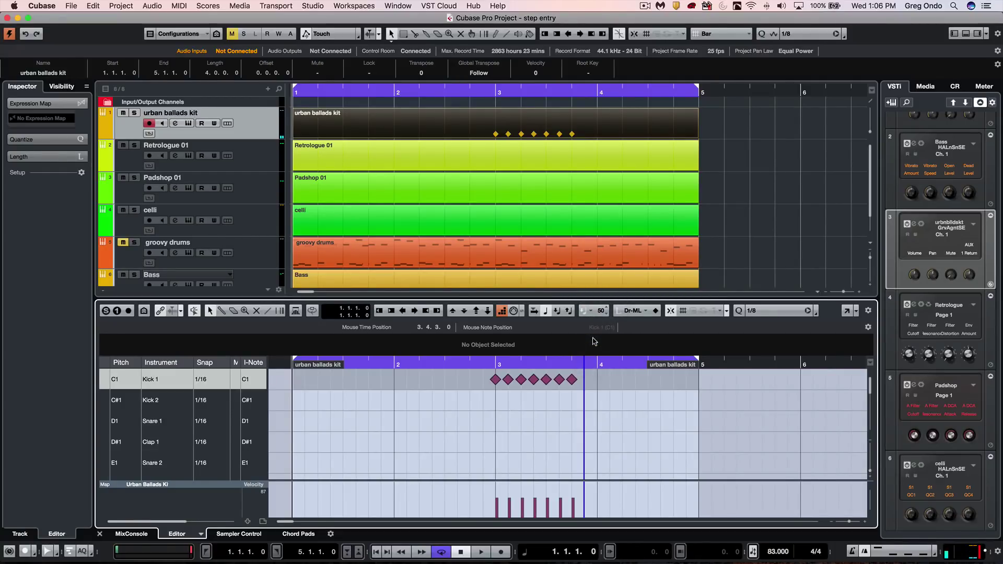
{"action": "left_click", "coordinate": [593, 311]}
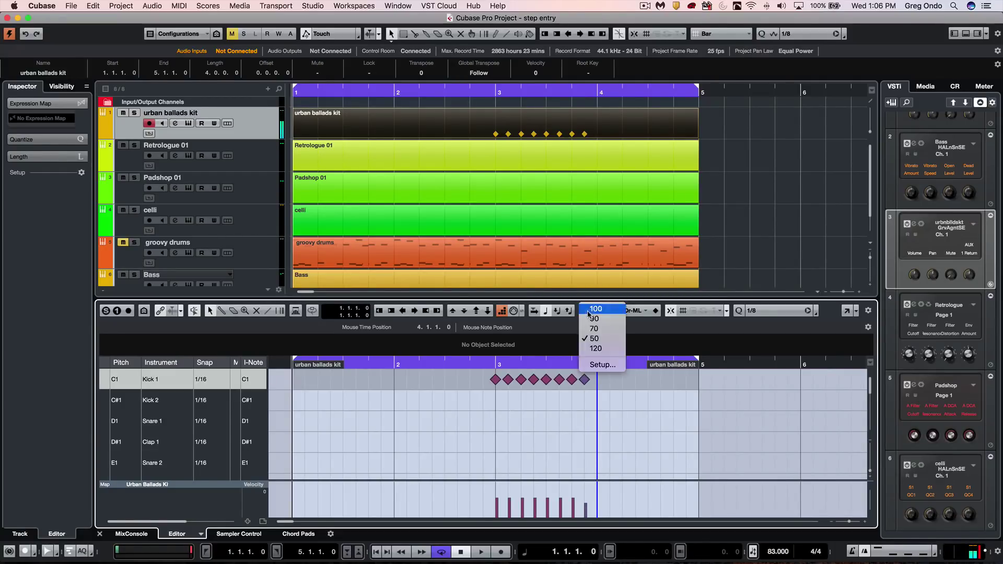
{"action": "left_click", "coordinate": [591, 349]}
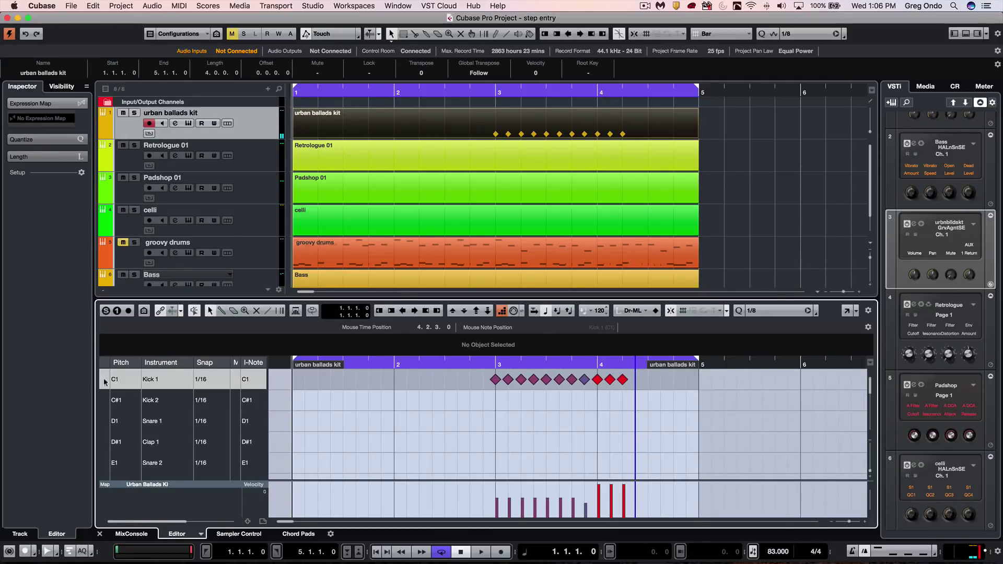
Step: Prepare step entry of Snare 1 notes at 3.4.3 with Record NoteOn Velocity enabled
{"action": "left_click", "coordinate": [148, 421]}
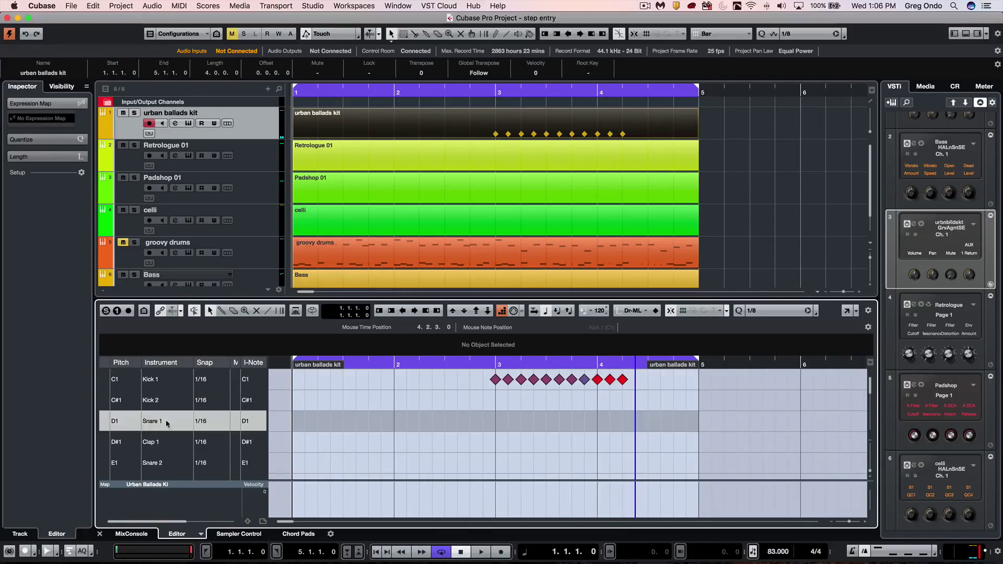
{"action": "left_click", "coordinate": [555, 315]}
{"action": "key", "text": "Left"}
{"action": "key", "text": "Left"}
{"action": "key", "text": "Left"}
{"action": "key", "text": "Left"}
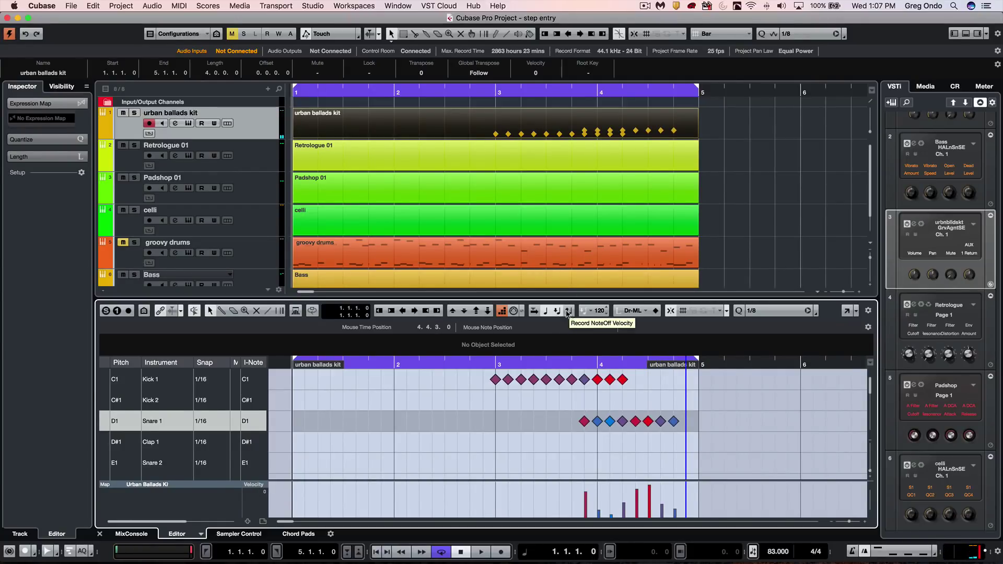
Step: Move the step input position back to 3.1.1 and try inserting four Snare 2 notes with Move Insert Mode
{"action": "key", "text": "Left"}
{"action": "key", "text": "Left"}
{"action": "key", "text": "Left"}
{"action": "key", "text": "Left"}
{"action": "key", "text": "Left"}
{"action": "key", "text": "Left"}
{"action": "key", "text": "Left"}
{"action": "key", "text": "Left"}
{"action": "key", "text": "Left"}
{"action": "key", "text": "Left"}
{"action": "key", "text": "Left"}
{"action": "key", "text": "Left"}
{"action": "key", "text": "Left"}
{"action": "key", "text": "Left"}
{"action": "key", "text": "Left"}
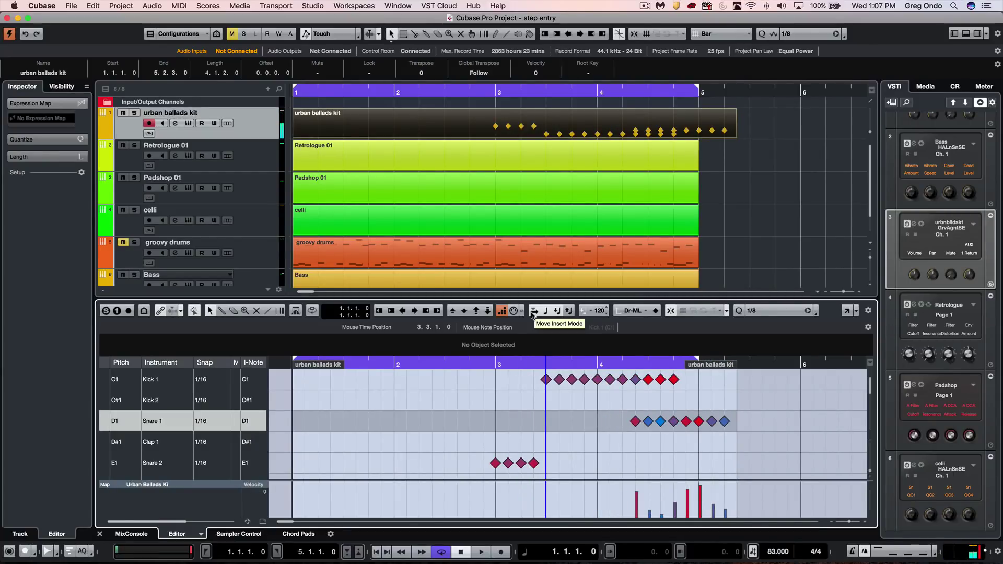
Step: Undo the four inserted Snare 2 notes and the last Snare 1 note
{"action": "key", "text": "super+z"}
{"action": "key", "text": "super+z"}
{"action": "key", "text": "super+z"}
{"action": "key", "text": "super+z"}
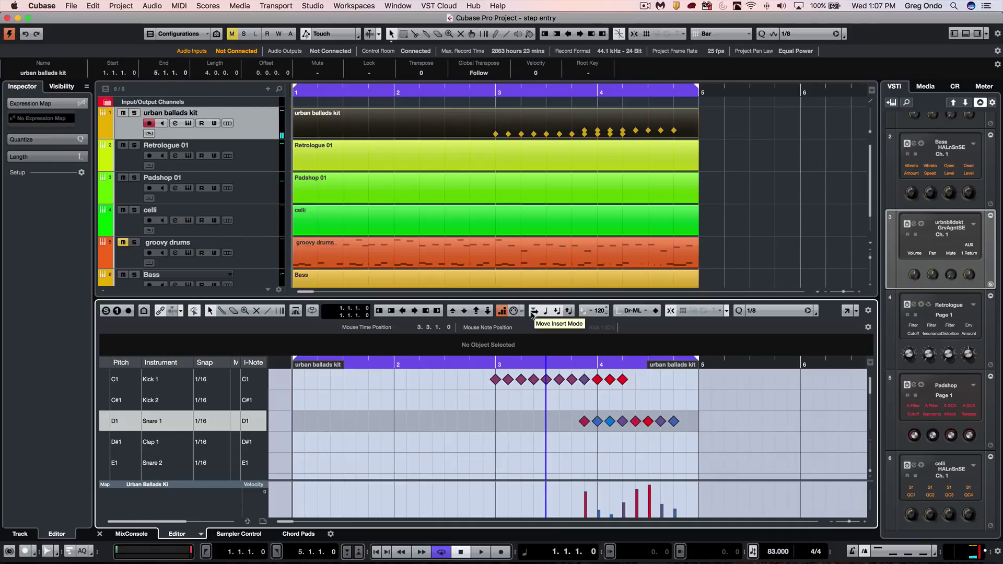
{"action": "key", "text": "super+z"}
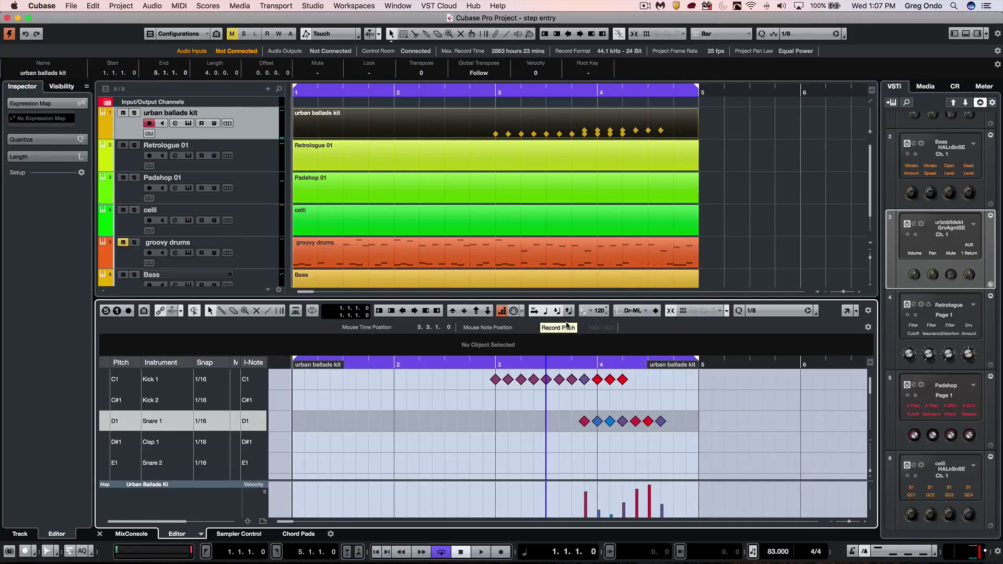
Step: Turn off the cycle and extend the urban ballads kit part to 6.2.1 by advancing the step input position past its end
{"action": "left_click", "coordinate": [567, 360]}
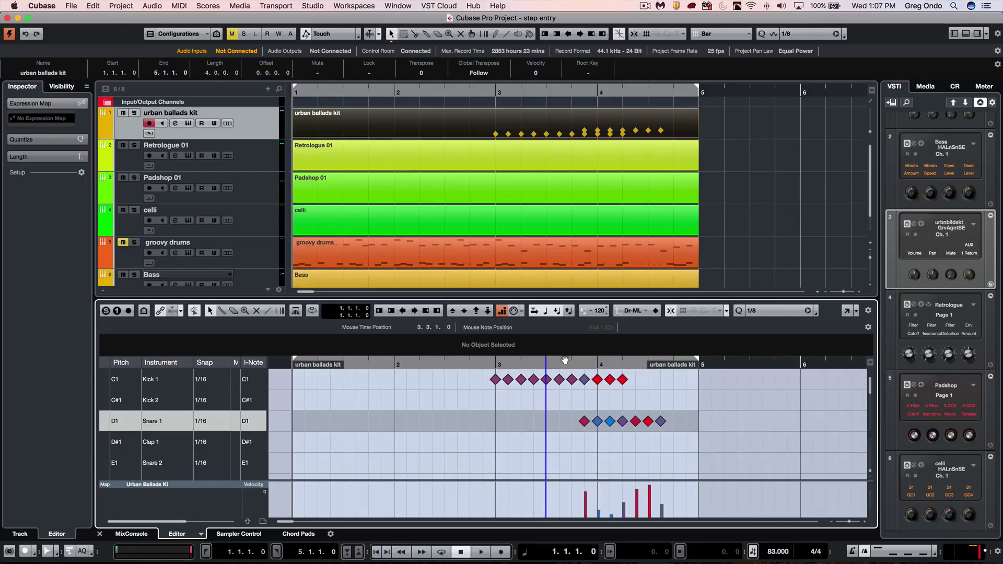
{"action": "key", "text": "Right"}
{"action": "key", "text": "Right"}
{"action": "key", "text": "Right"}
{"action": "key", "text": "Right"}
{"action": "key", "text": "Right"}
{"action": "key", "text": "Right"}
{"action": "key", "text": "Right"}
{"action": "key", "text": "Right"}
{"action": "key", "text": "Right"}
{"action": "key", "text": "Right"}
{"action": "key", "text": "Right"}
{"action": "key", "text": "Right"}
{"action": "key", "text": "Right"}
{"action": "key", "text": "Right"}
{"action": "key", "text": "Right"}
{"action": "key", "text": "Right"}
{"action": "key", "text": "Right"}
{"action": "key", "text": "Right"}
{"action": "key", "text": "Right"}
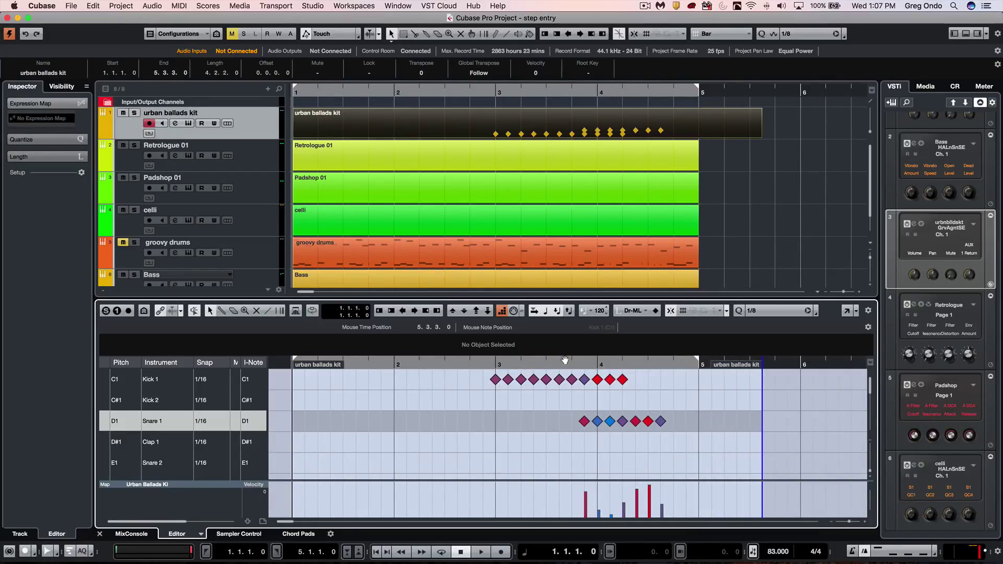
{"action": "key", "text": "Right"}
{"action": "key", "text": "Right"}
{"action": "key", "text": "Right"}
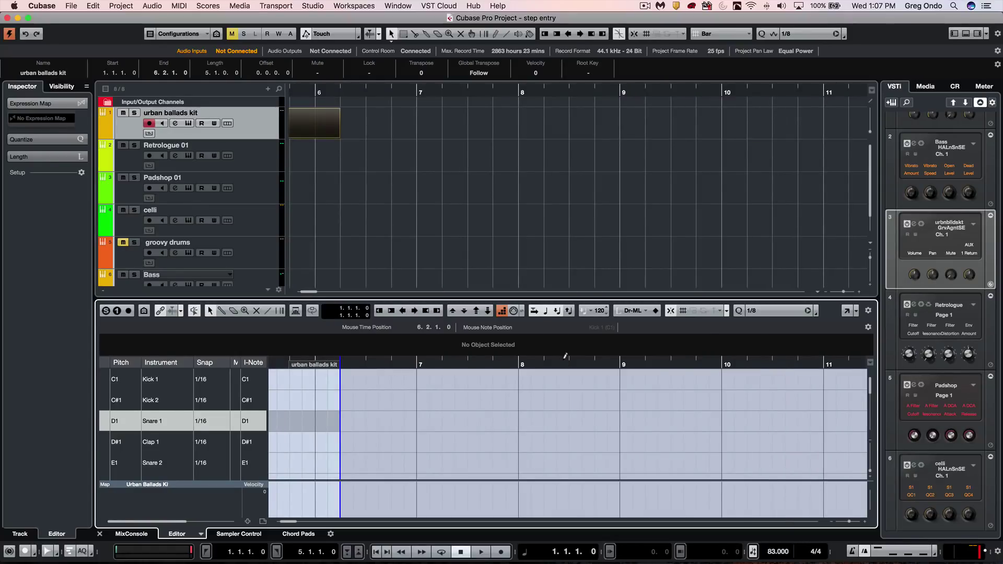
Step: Move the step input position back to 5.2.1
{"action": "key", "text": "Left"}
{"action": "key", "text": "Left"}
{"action": "key", "text": "Left"}
{"action": "key", "text": "Left"}
{"action": "key", "text": "Left"}
{"action": "key", "text": "Left"}
{"action": "key", "text": "Left"}
{"action": "key", "text": "Left"}
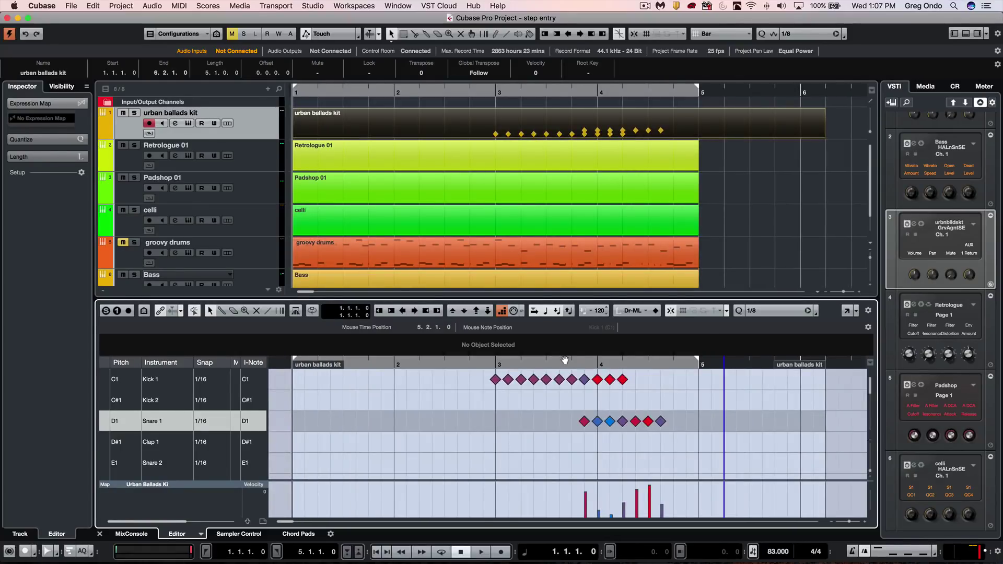
Step: Move the step input position back to 4.4.3 and undo the extensions of the urban ballads kit part
{"action": "key", "text": "Left"}
{"action": "key", "text": "Left"}
{"action": "key", "text": "Left"}
{"action": "key", "text": "super+z"}
{"action": "key", "text": "super+z"}
{"action": "key", "text": "super+z"}
{"action": "key", "text": "super+z"}
{"action": "key", "text": "super+z"}
{"action": "key", "text": "super+z"}
{"action": "key", "text": "super+z"}
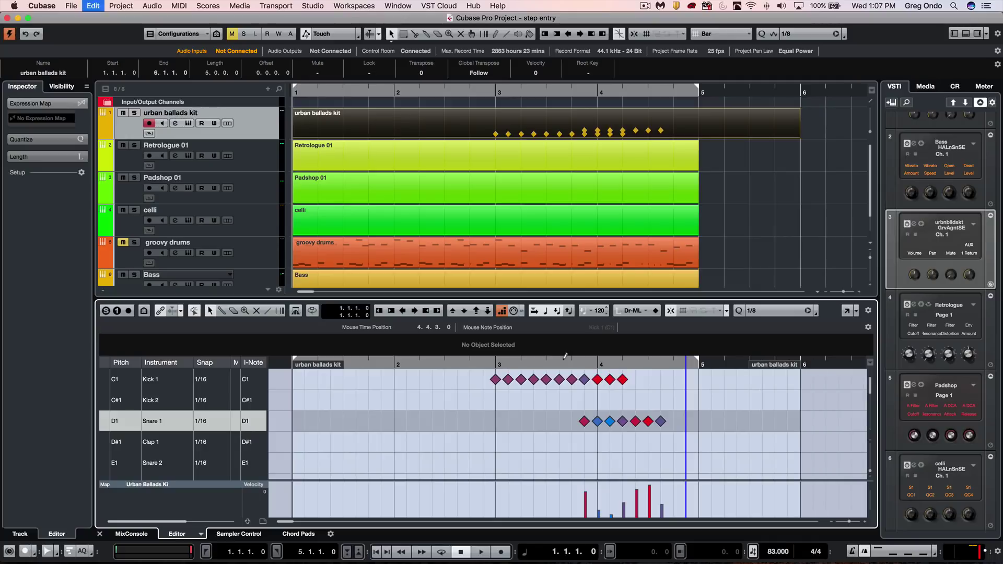
{"action": "key", "text": "super+z"}
{"action": "key", "text": "super+z"}
{"action": "key", "text": "super+z"}
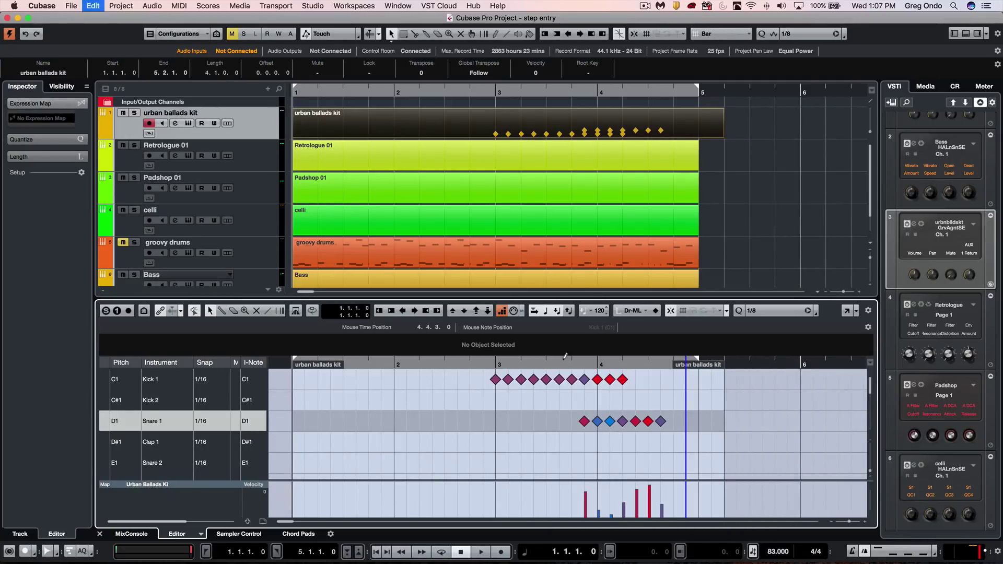
Step: Turn on the cycle and step the input position past the loop end around to 1.4.1
{"action": "left_click", "coordinate": [624, 361]}
{"action": "key", "text": "Right"}
{"action": "key", "text": "Right"}
{"action": "key", "text": "Right"}
{"action": "key", "text": "Left"}
{"action": "key", "text": "Left"}
{"action": "key", "text": "Right"}
{"action": "key", "text": "Right"}
{"action": "key", "text": "Right"}
{"action": "key", "text": "Right"}
{"action": "key", "text": "Right"}
{"action": "key", "text": "Right"}
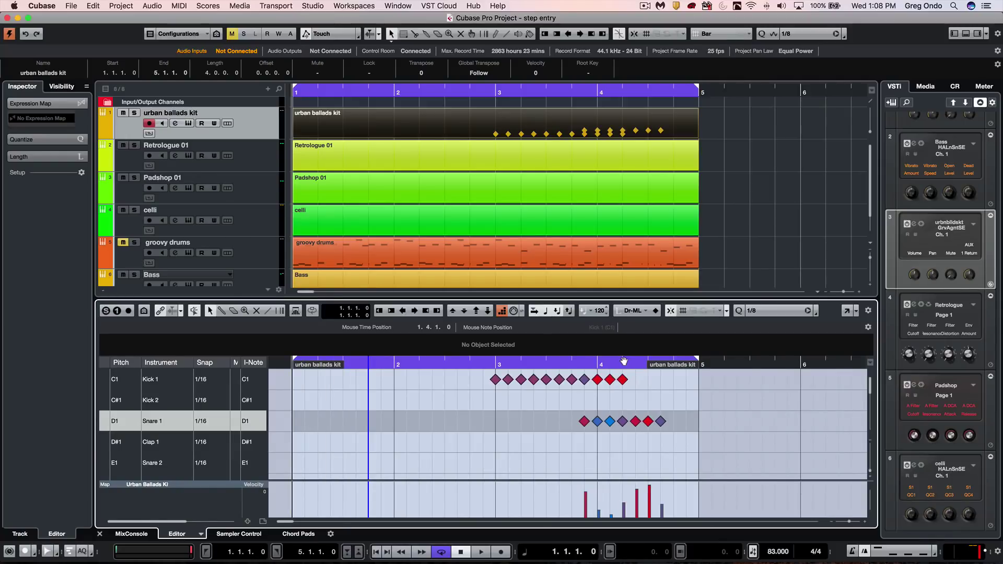
Step: Undo all the Kick 1 and Snare 1 notes entered in the urban ballads kit part
{"action": "key", "text": "super+z"}
{"action": "key", "text": "super+z"}
{"action": "key", "text": "super+z"}
{"action": "key", "text": "super+z"}
{"action": "key", "text": "super+z"}
{"action": "key", "text": "super+z"}
{"action": "key", "text": "super+z"}
{"action": "key", "text": "super+z"}
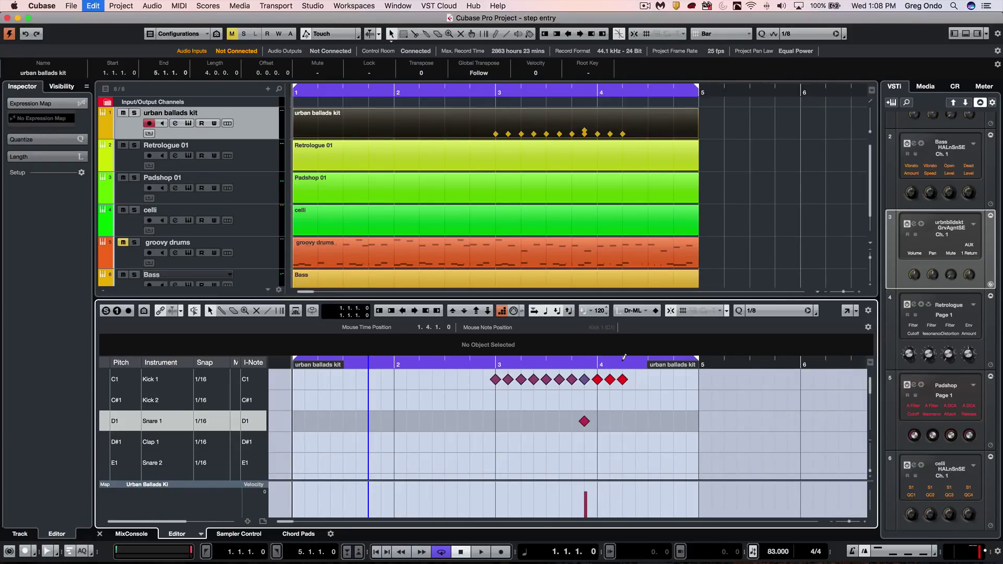
{"action": "key", "text": "super+z"}
{"action": "key", "text": "super+z"}
{"action": "key", "text": "super+z"}
{"action": "key", "text": "super+z"}
{"action": "key", "text": "super+z"}
{"action": "key", "text": "super+z"}
{"action": "key", "text": "super+z"}
{"action": "key", "text": "super+z"}
{"action": "key", "text": "super+z"}
{"action": "key", "text": "super+z"}
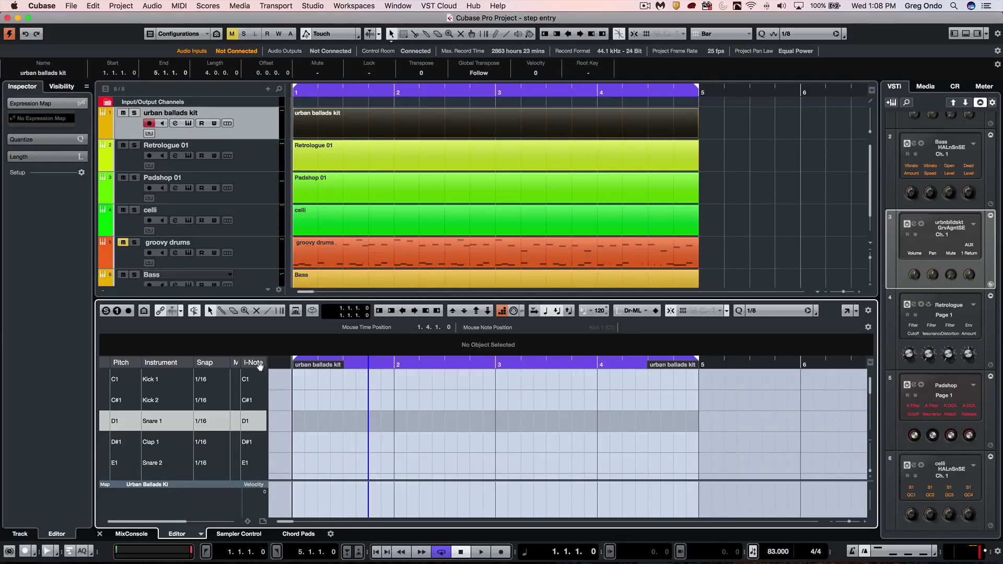
Step: Move the step input position back to 1.1.1 and set the quantize value to 1/16
{"action": "key", "text": "Left"}
{"action": "key", "text": "Left"}
{"action": "key", "text": "Left"}
{"action": "key", "text": "Left"}
{"action": "key", "text": "Left"}
{"action": "key", "text": "Left"}
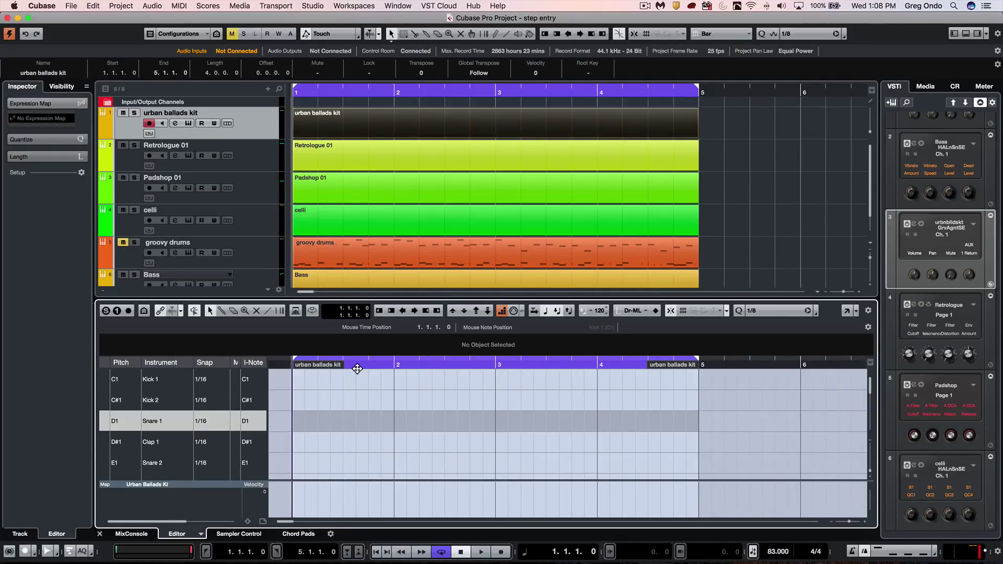
{"action": "left_click", "coordinate": [762, 310]}
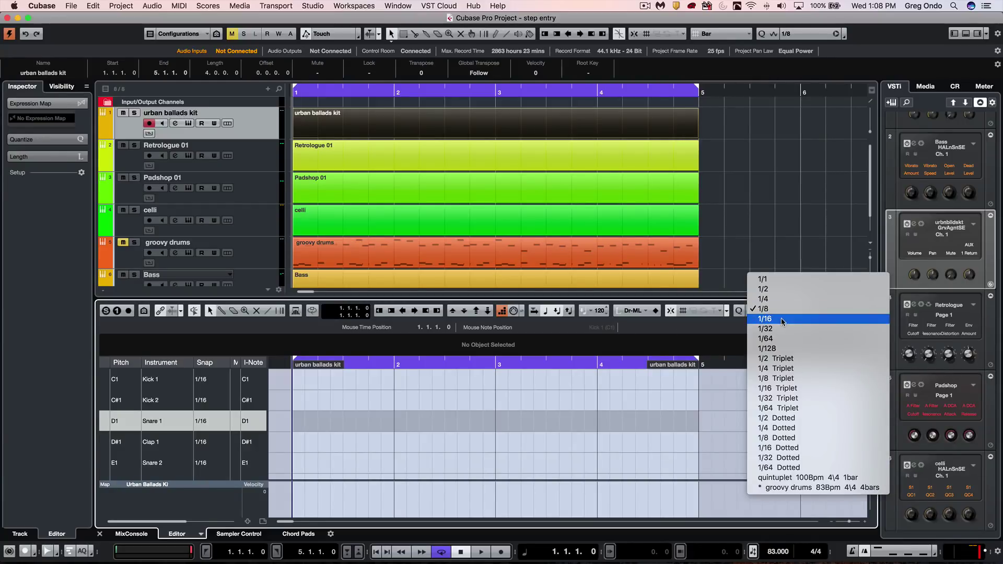
{"action": "left_click", "coordinate": [780, 318]}
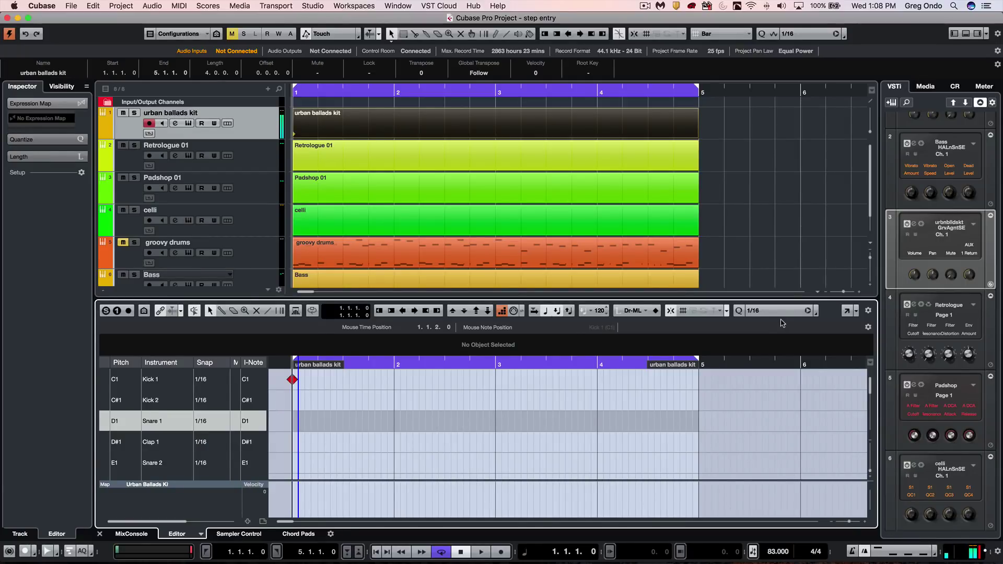
Step: Step-enter bar 1 with Kick 1 at 1.1.1, 1.2.3, 1.2.4, 1.3.1 and 1.4.4, and Snare 1 at 1.2.1 and 1.4.2
{"action": "key", "text": "Right"}
{"action": "key", "text": "Right"}
{"action": "key", "text": "Right"}
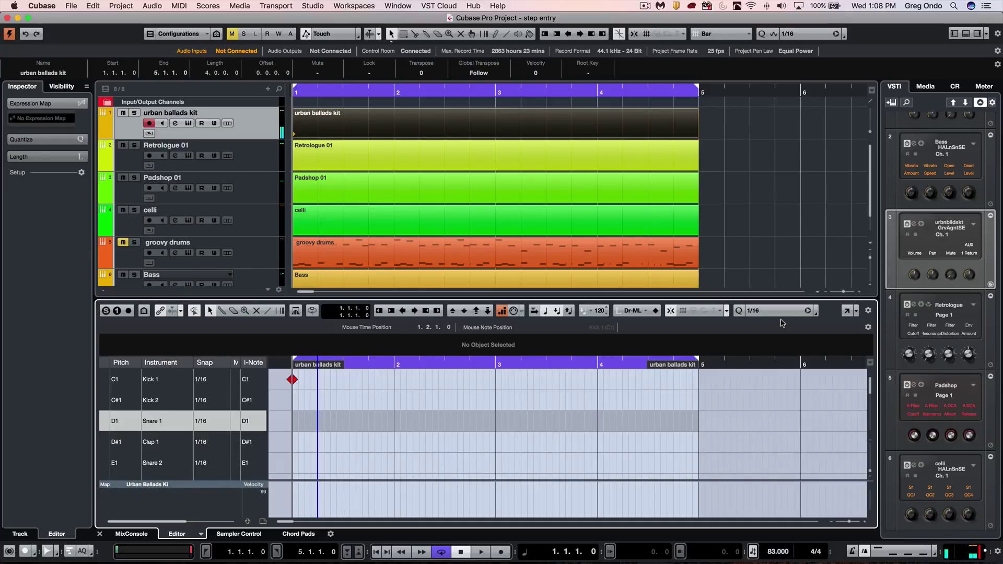
{"action": "key", "text": "Right"}
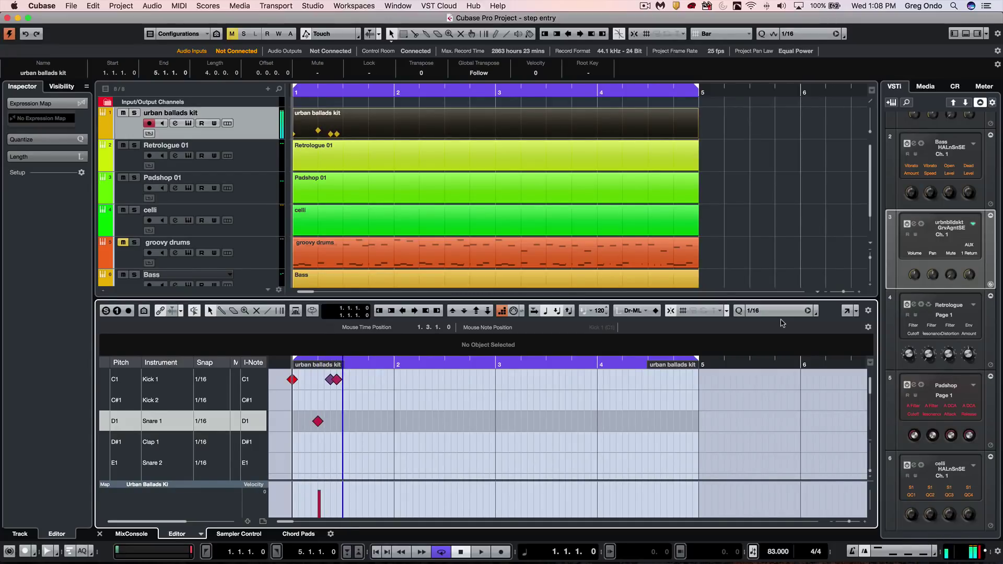
{"action": "key", "text": "Right"}
{"action": "key", "text": "Right"}
{"action": "key", "text": "Right"}
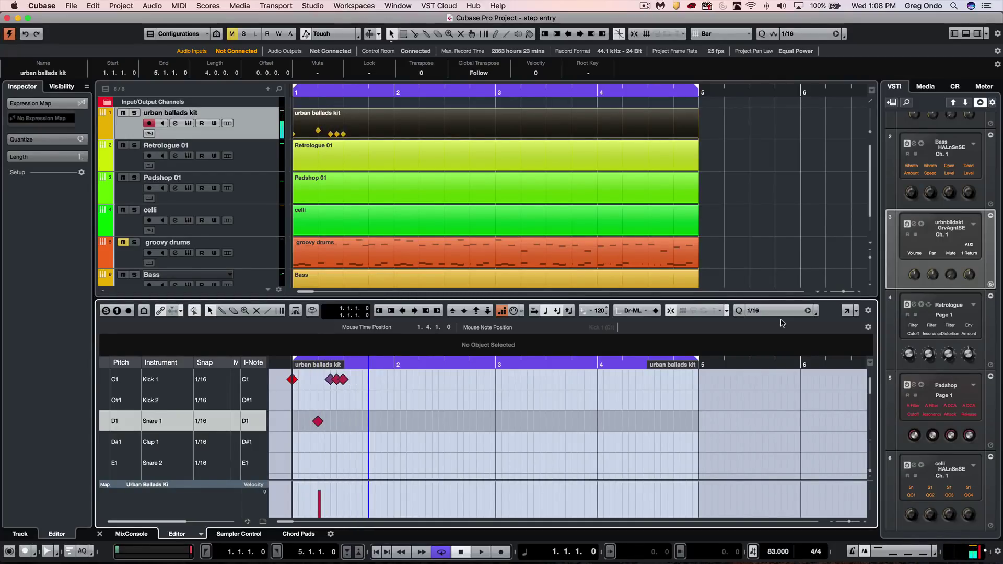
{"action": "key", "text": "Right"}
{"action": "key", "text": "Right"}
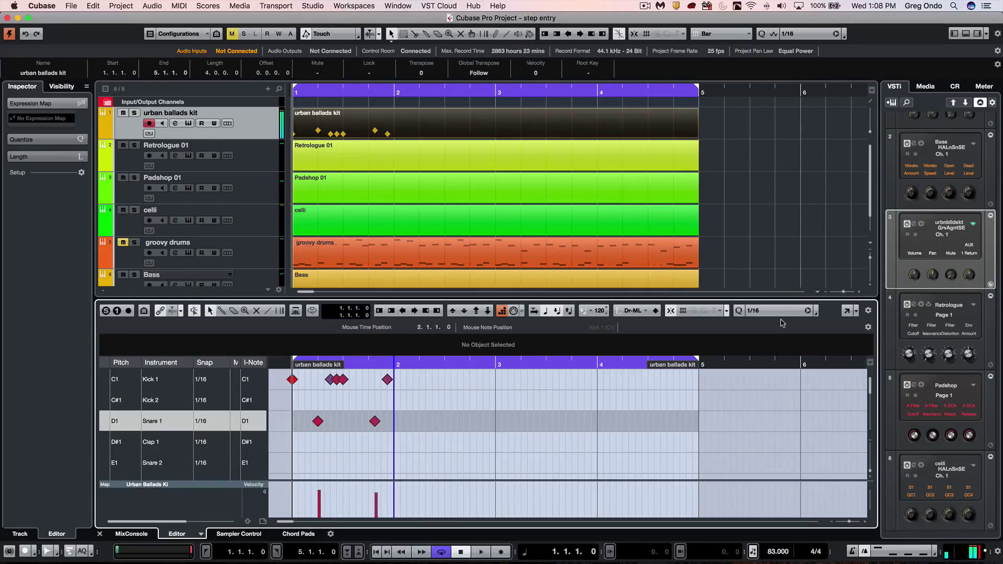
Step: Step-enter bar 2 with Kick 1 at 2.1.1, 2.2.3, 2.2.4, 2.3.1 and 2.3.4, and Snare 1 at 2.2.1 and 2.4.1
{"action": "key", "text": "Right"}
{"action": "key", "text": "Right"}
{"action": "key", "text": "Right"}
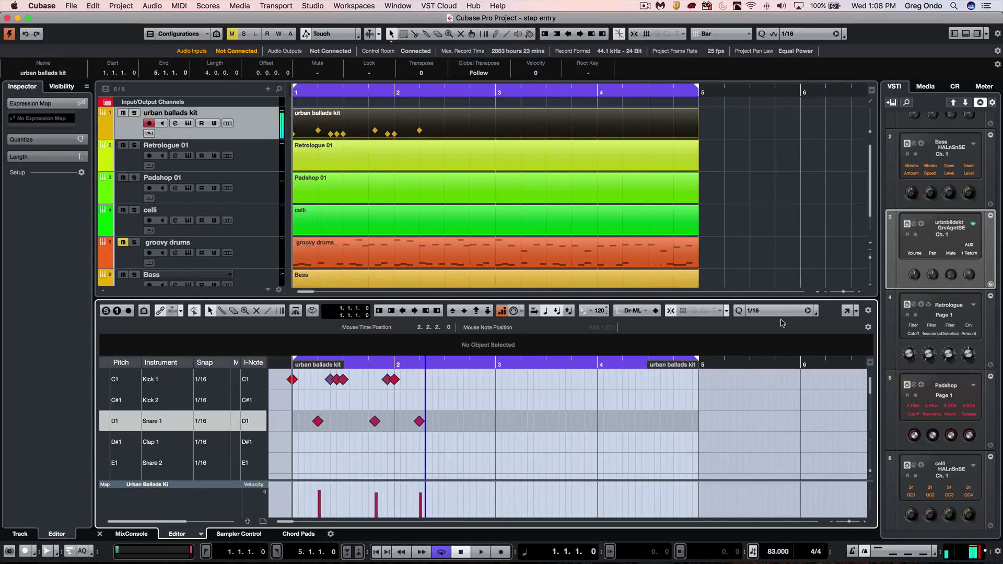
{"action": "key", "text": "Right"}
{"action": "key", "text": "Right"}
{"action": "key", "text": "Right"}
{"action": "key", "text": "Right"}
{"action": "key", "text": "Right"}
{"action": "key", "text": "Right"}
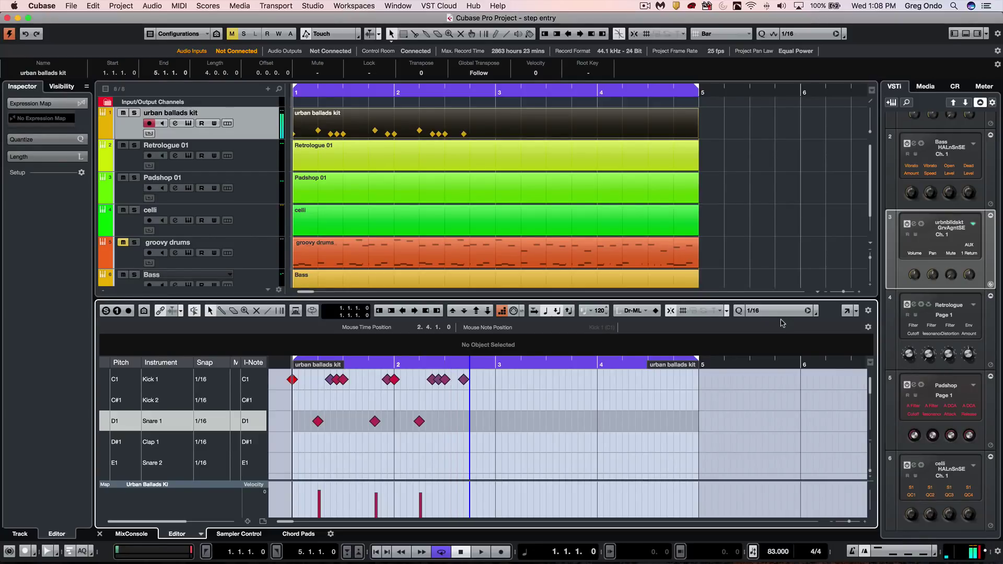
{"action": "key", "text": "Right"}
{"action": "key", "text": "Right"}
{"action": "key", "text": "Right"}
Step: Step-enter bar 3 with Kick 1 at 3.1.1, 3.2.4, 3.3.1 and 3.3.2, and Snare 1 at 3.2.1 and 3.4.2
{"action": "key", "text": "Right"}
{"action": "key", "text": "Right"}
{"action": "key", "text": "Right"}
{"action": "key", "text": "Right"}
{"action": "key", "text": "Right"}
{"action": "key", "text": "Right"}
{"action": "key", "text": "Right"}
{"action": "key", "text": "Right"}
{"action": "key", "text": "Right"}
{"action": "key", "text": "Right"}
{"action": "key", "text": "Right"}
{"action": "key", "text": "Right"}
{"action": "key", "text": "Right"}
{"action": "key", "text": "Right"}
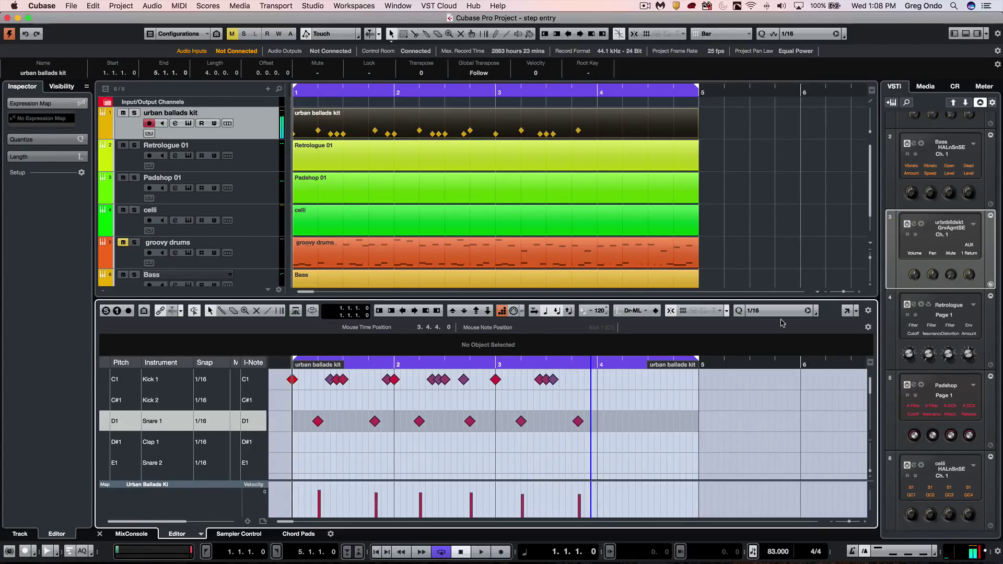
Step: Step-enter Snare 1 at 3.4.4, 4.2.1 and 4.4.1, and Kick 1 at 4.1.1, 4.3.1, 4.4.3 and 4.4.4
{"action": "key", "text": "Right"}
{"action": "key", "text": "Right"}
{"action": "key", "text": "Right"}
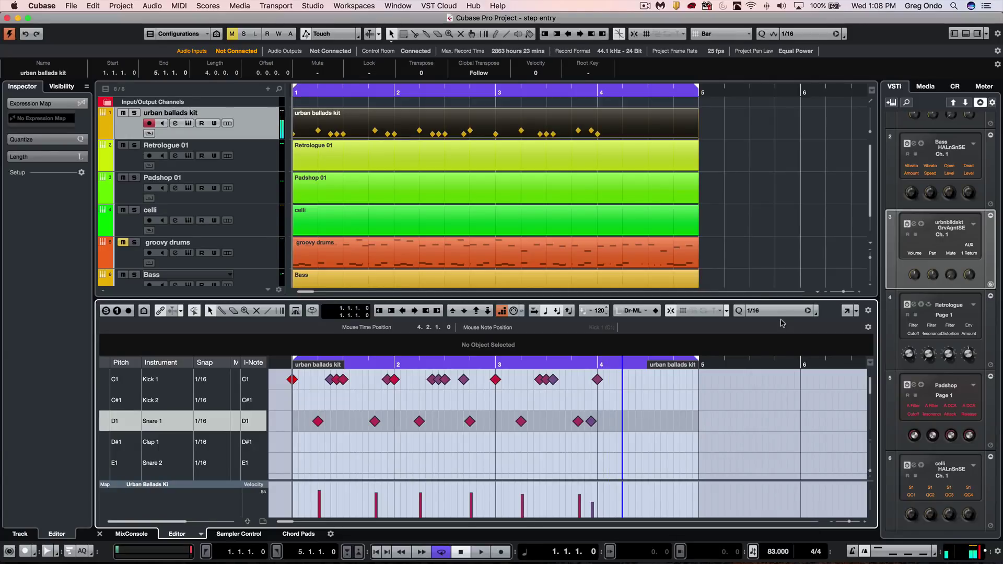
{"action": "key", "text": "Right"}
{"action": "key", "text": "Right"}
{"action": "key", "text": "Right"}
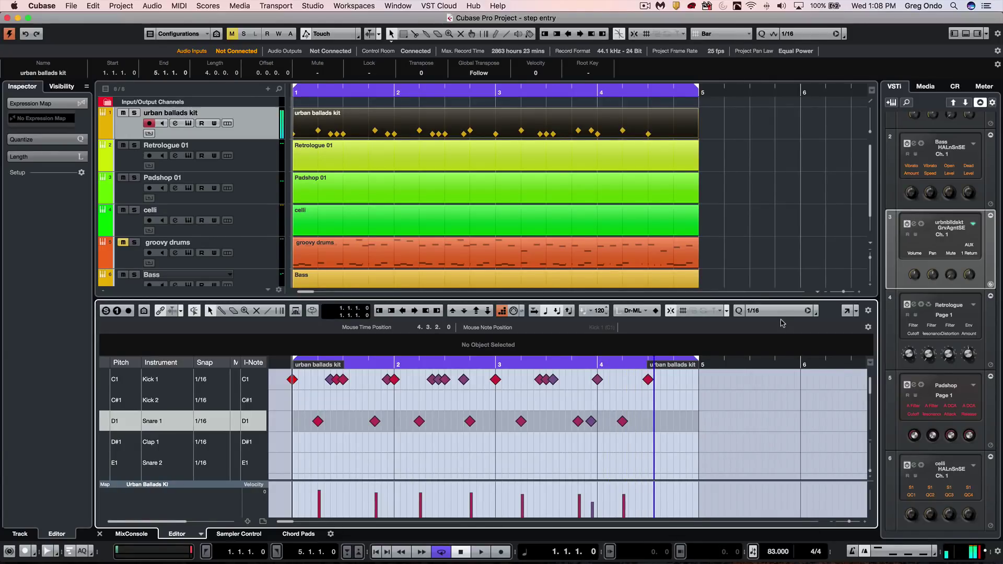
{"action": "key", "text": "Right"}
{"action": "key", "text": "Right"}
{"action": "key", "text": "Right"}
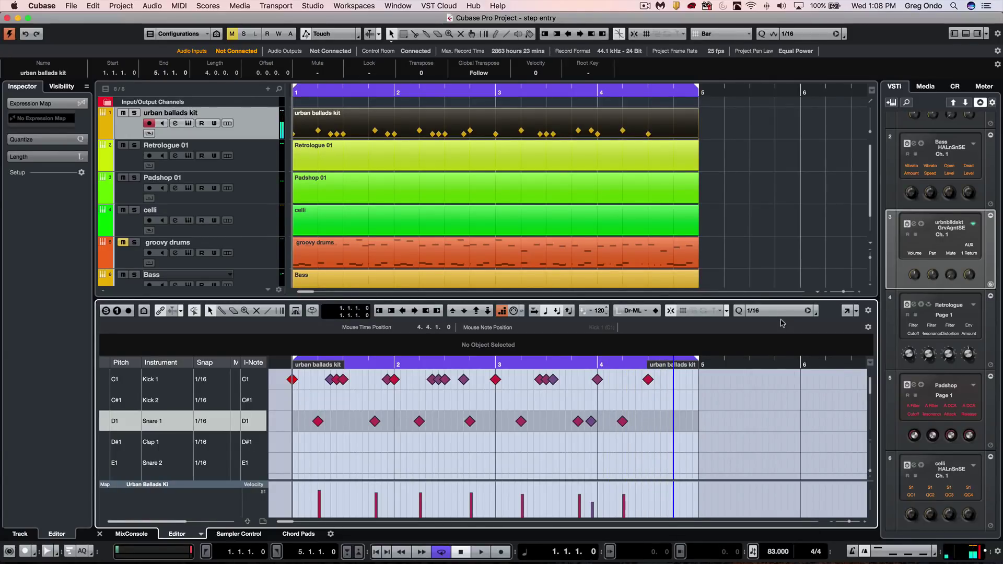
{"action": "key", "text": "Right"}
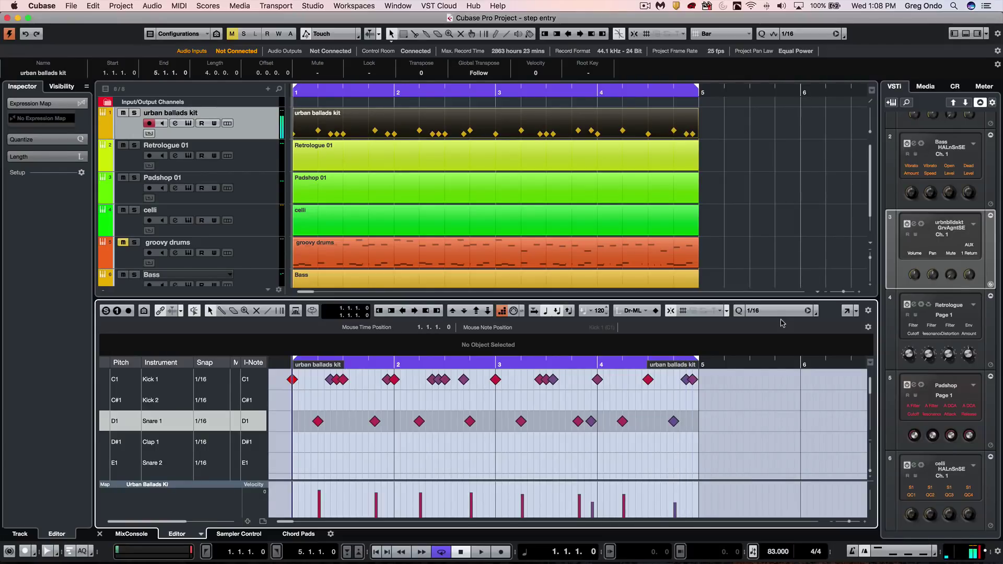
Step: Step-enter HHat Closed notes in bar 1 at 1.1.2, 1.1.3, 1.2.3, 1.2.4, 1.3.1, 1.3.3 and 1.3.4
{"action": "key", "text": "Right"}
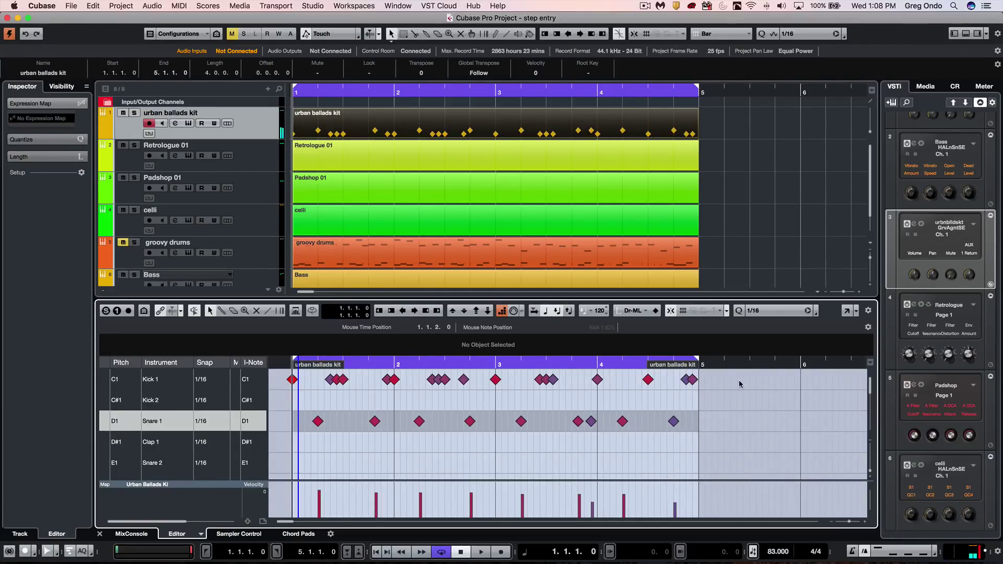
{"action": "scroll", "coordinate": [362, 404], "scroll_direction": "down", "scroll_amount": 2}
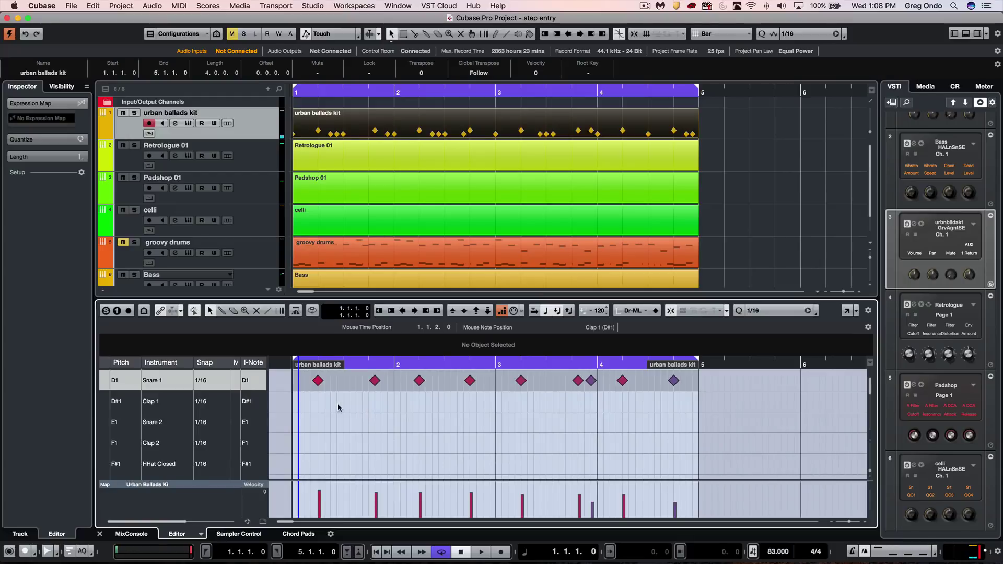
{"action": "scroll", "coordinate": [332, 403], "scroll_direction": "down", "scroll_amount": 1}
{"action": "scroll", "coordinate": [333, 405], "scroll_direction": "up", "scroll_amount": 1}
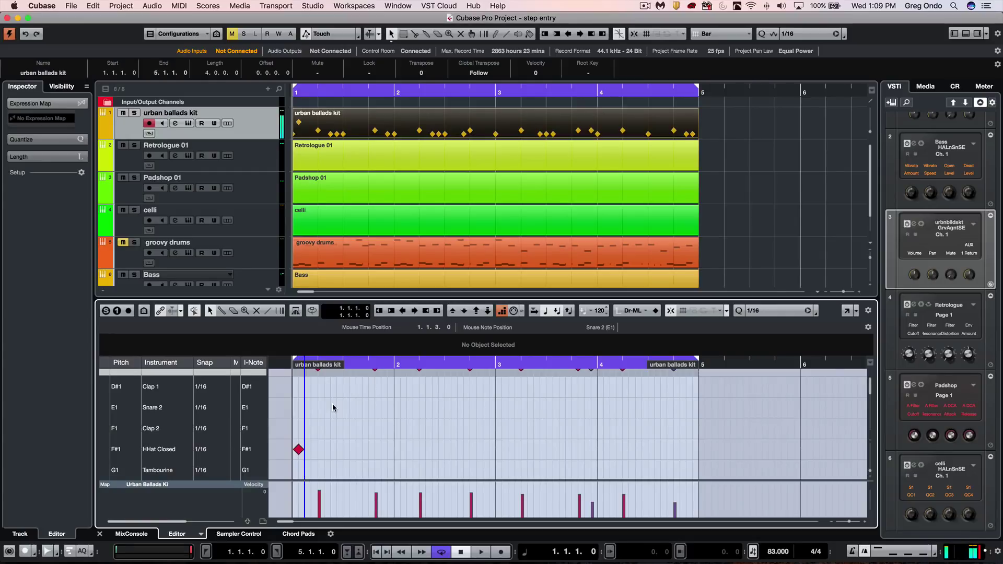
{"action": "key", "text": "Right"}
{"action": "key", "text": "Right"}
{"action": "key", "text": "Right"}
{"action": "key", "text": "Right"}
{"action": "key", "text": "Right"}
{"action": "key", "text": "Right"}
{"action": "key", "text": "Right"}
{"action": "key", "text": "Right"}
{"action": "key", "text": "Right"}
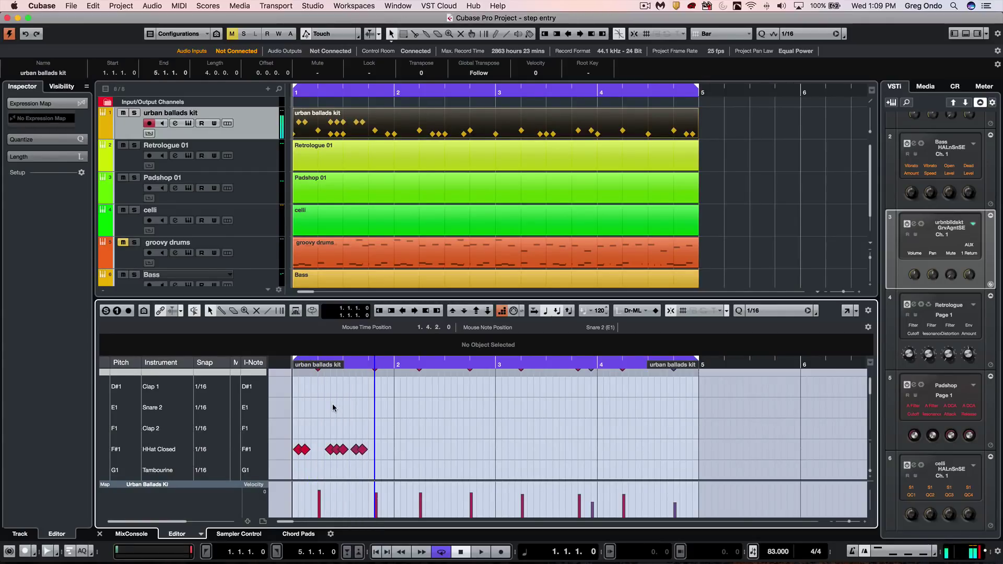
Step: Continue the HHat Closed part with notes at 1.4.2, 1.4.3, 2.1.4, 2.2.2 and 2.2.3
{"action": "key", "text": "Right"}
{"action": "key", "text": "Right"}
{"action": "key", "text": "Right"}
{"action": "key", "text": "Right"}
{"action": "key", "text": "Right"}
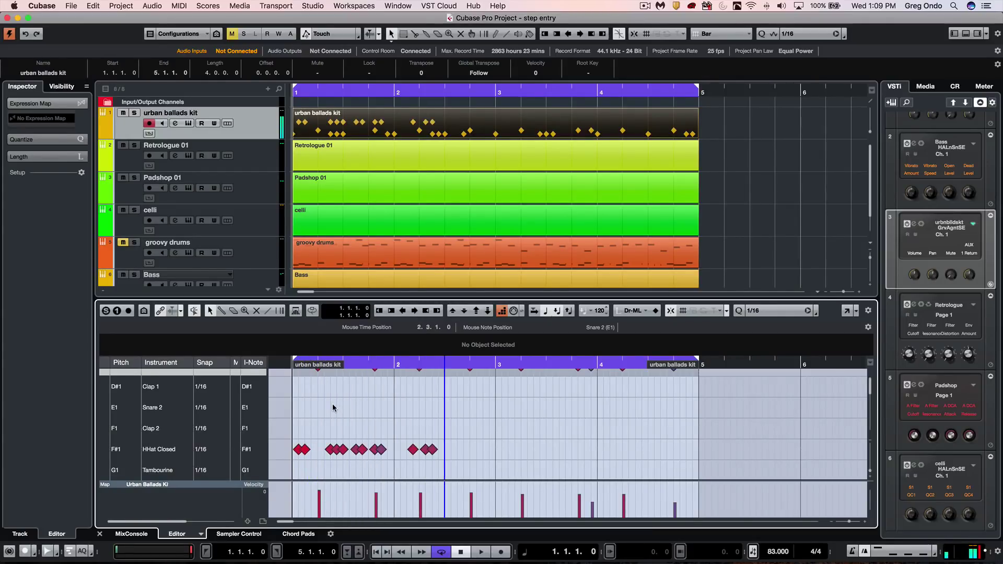
Step: Step-enter a syncopated series of HHat Closed notes from 2.3.1 through the end of bar 4
{"action": "key", "text": "Right"}
{"action": "key", "text": "Right"}
{"action": "key", "text": "Right"}
{"action": "key", "text": "Right"}
{"action": "key", "text": "Right"}
{"action": "key", "text": "Right"}
{"action": "key", "text": "Right"}
{"action": "key", "text": "Right"}
{"action": "key", "text": "Right"}
{"action": "key", "text": "Right"}
{"action": "key", "text": "Right"}
{"action": "key", "text": "Right"}
{"action": "key", "text": "Right"}
{"action": "key", "text": "Right"}
{"action": "key", "text": "Right"}
{"action": "key", "text": "Right"}
{"action": "key", "text": "Right"}
{"action": "key", "text": "Right"}
{"action": "key", "text": "Right"}
{"action": "key", "text": "Right"}
{"action": "key", "text": "Right"}
{"action": "key", "text": "Right"}
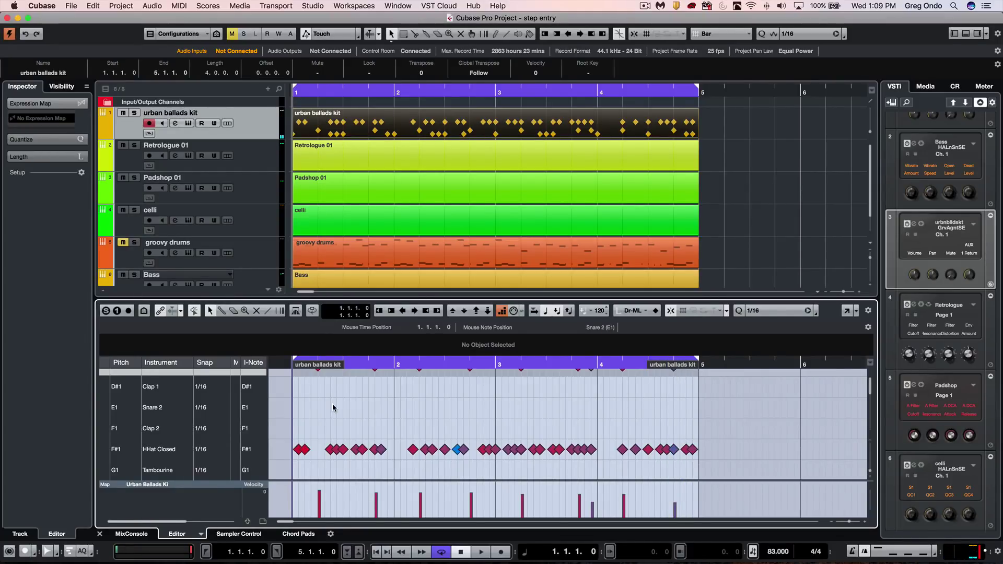
Step: Step-enter Snap, Bongo 1 and Bongo 2 notes across the four bars and show only drum sounds with events
{"action": "scroll", "coordinate": [408, 418], "scroll_direction": "down", "scroll_amount": 1}
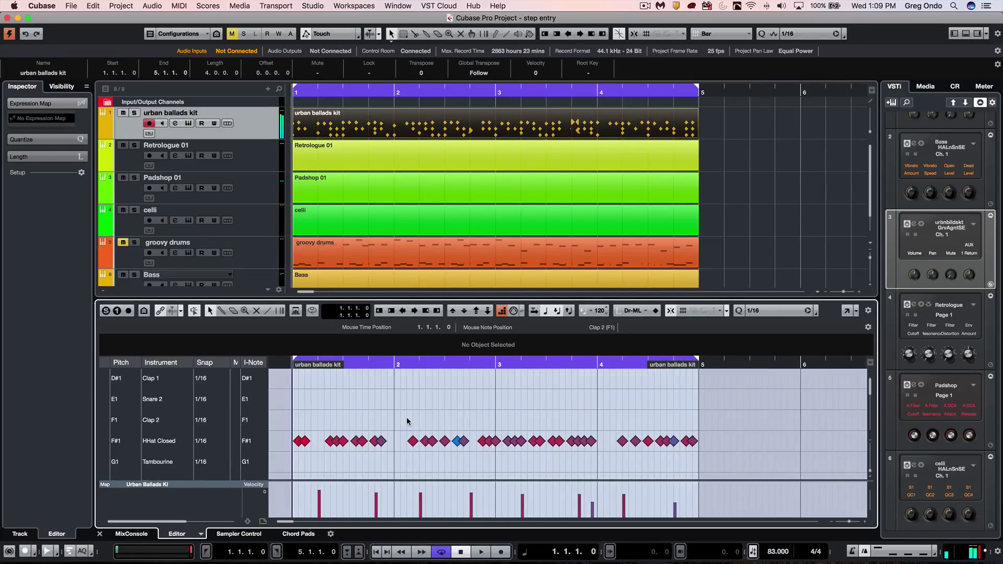
{"action": "left_click", "coordinate": [144, 311]}
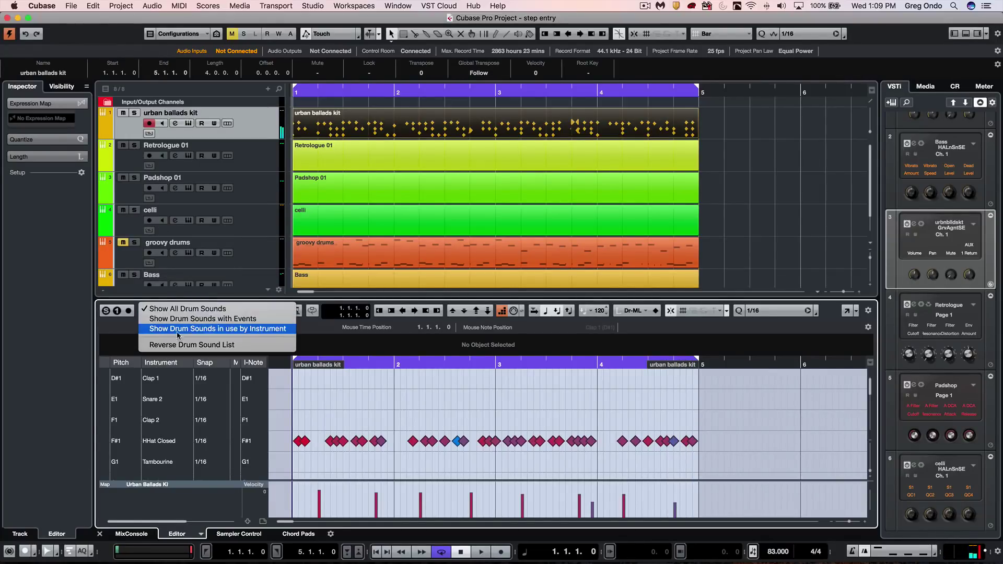
{"action": "left_click", "coordinate": [260, 320]}
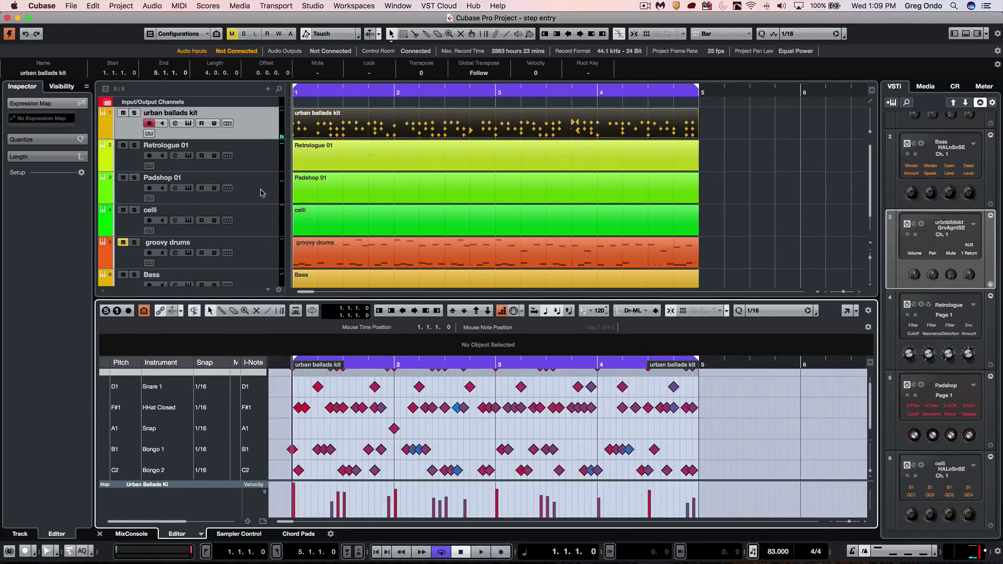
Step: Play the finished four-bar drum pattern from the project start and stop playback
{"action": "left_click", "coordinate": [305, 93]}
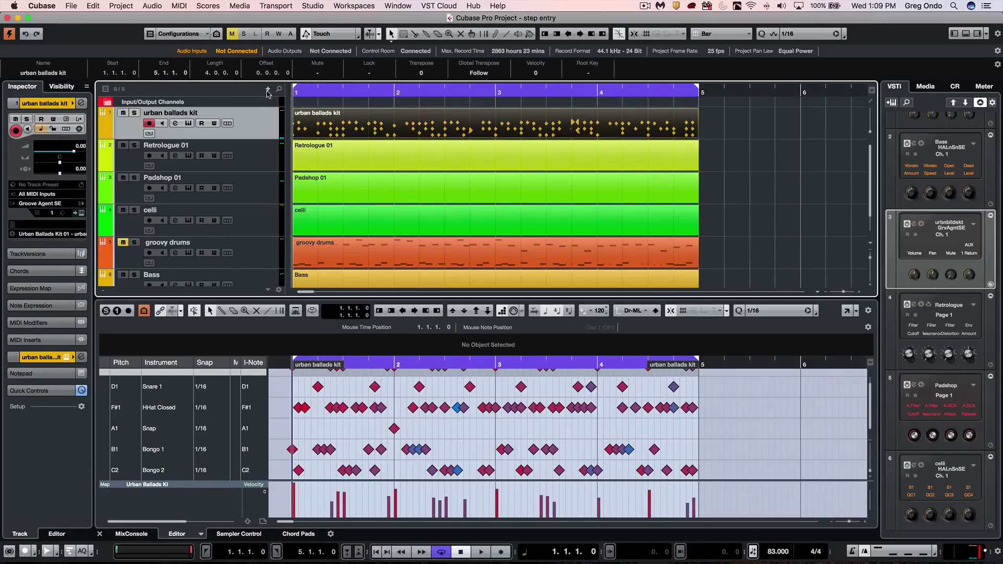
{"action": "key", "text": "space"}
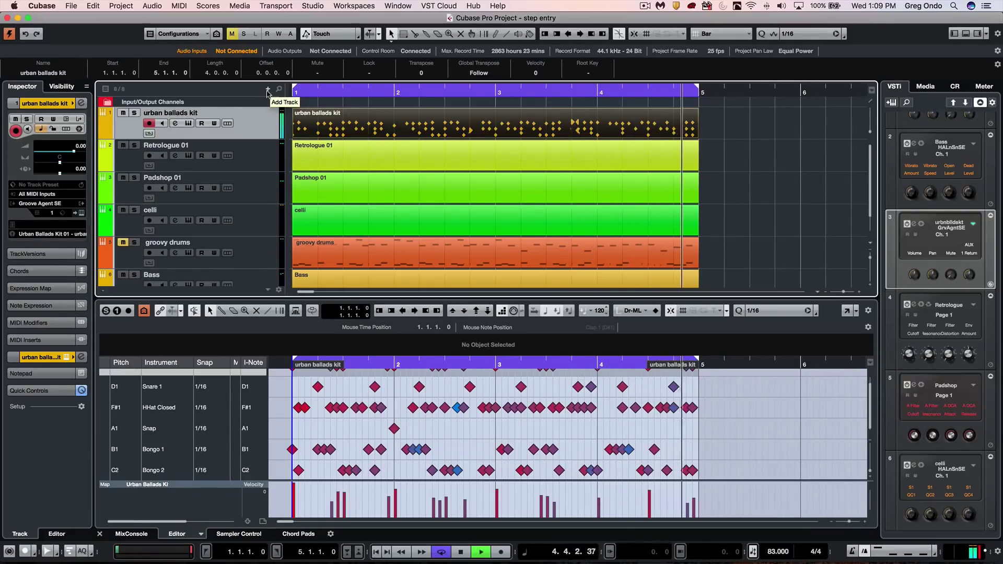
{"action": "key", "text": "space"}
Step: Open the Retrologue 01 part for editing in the lower zone
{"action": "left_click", "coordinate": [348, 149]}
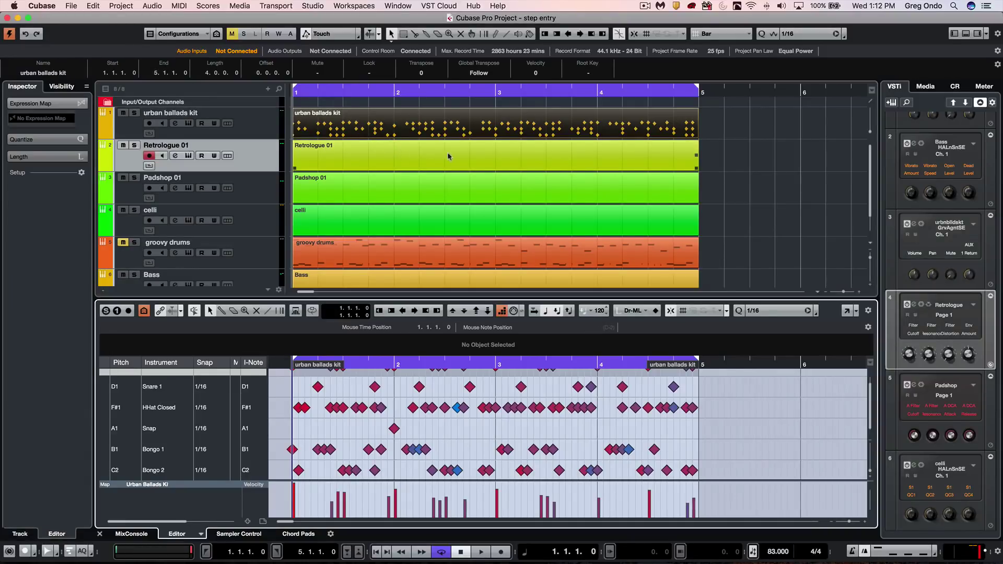
{"action": "left_click", "coordinate": [477, 154]}
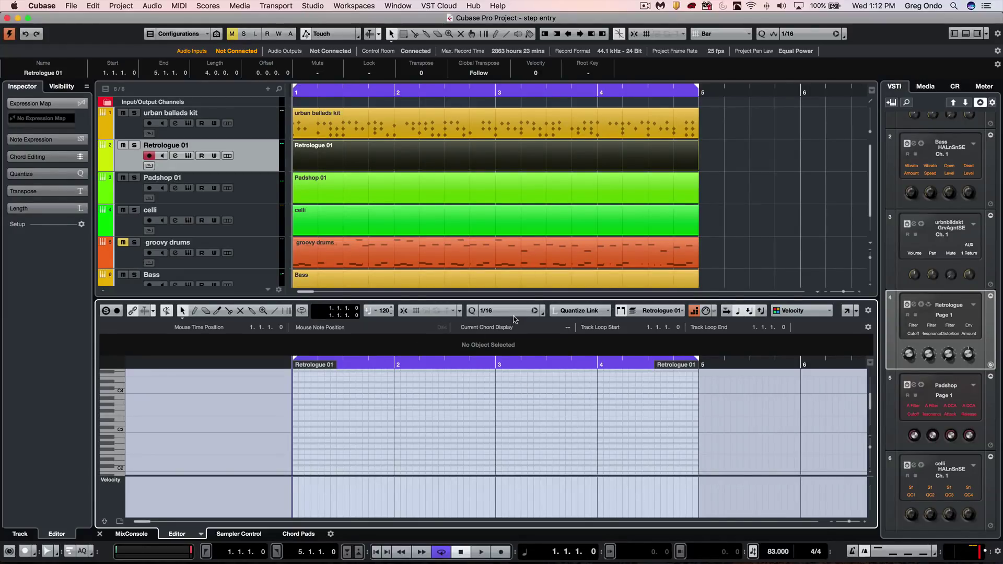
Step: Move the step-input cursor forward and back through the empty Retrologue 01 part in 1/16 increments
{"action": "key", "text": "Right"}
{"action": "key", "text": "Right"}
{"action": "key", "text": "Right"}
{"action": "key", "text": "Right"}
{"action": "key", "text": "Right"}
{"action": "key", "text": "Right"}
{"action": "key", "text": "Right"}
{"action": "key", "text": "Right"}
{"action": "key", "text": "Right"}
{"action": "key", "text": "Right"}
{"action": "key", "text": "Right"}
{"action": "key", "text": "Right"}
{"action": "key", "text": "Right"}
{"action": "key", "text": "Left"}
{"action": "key", "text": "Left"}
{"action": "key", "text": "Left"}
{"action": "key", "text": "Left"}
{"action": "key", "text": "Left"}
{"action": "key", "text": "Left"}
{"action": "key", "text": "Left"}
{"action": "key", "text": "Left"}
{"action": "key", "text": "Left"}
{"action": "key", "text": "Left"}
{"action": "key", "text": "Right"}
{"action": "key", "text": "Right"}
{"action": "key", "text": "Right"}
{"action": "key", "text": "Right"}
{"action": "key", "text": "Right"}
{"action": "key", "text": "Right"}
{"action": "key", "text": "Right"}
{"action": "key", "text": "Right"}
{"action": "key", "text": "Right"}
{"action": "key", "text": "Right"}
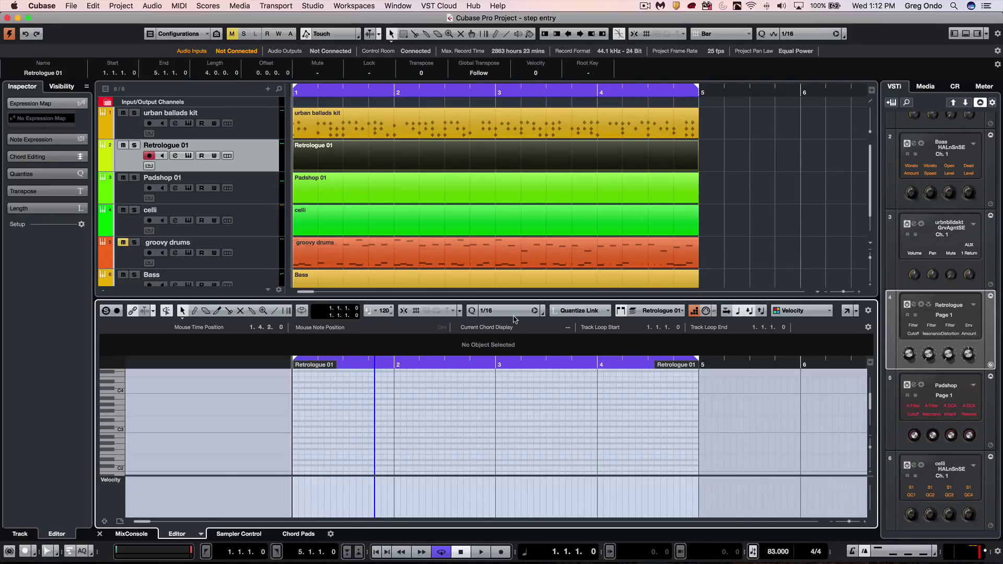
Step: Review the length quantize options and set length quantize to 1/4 for four overlapping test notes near the end of bar 3
{"action": "left_click", "coordinate": [576, 311]}
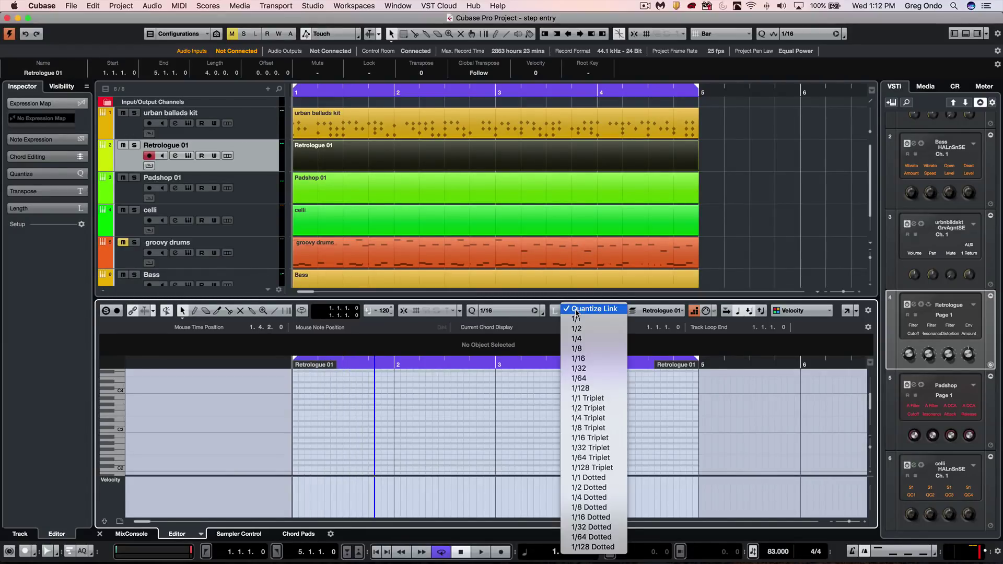
{"action": "right_click", "coordinate": [835, 310]}
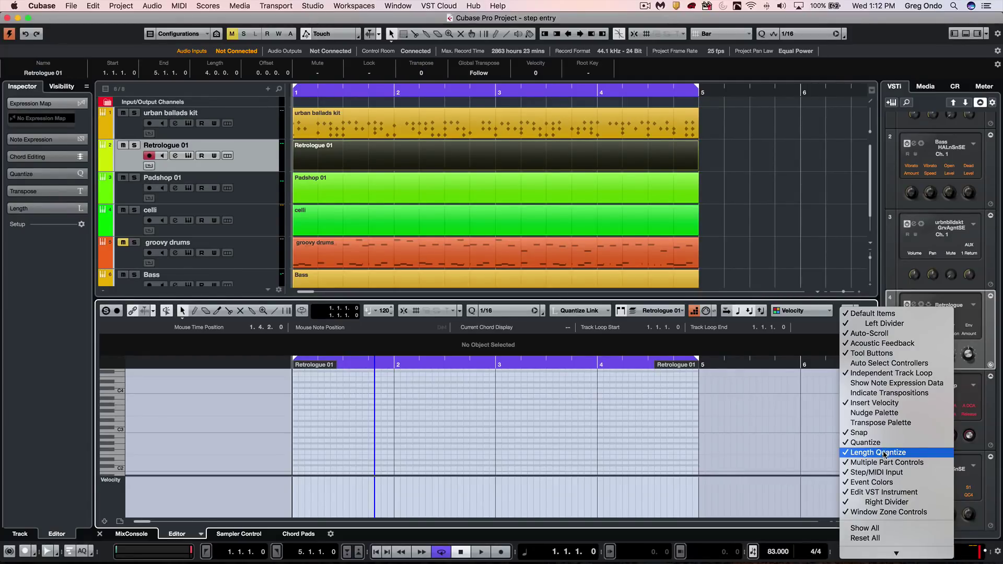
{"action": "left_click", "coordinate": [578, 313]}
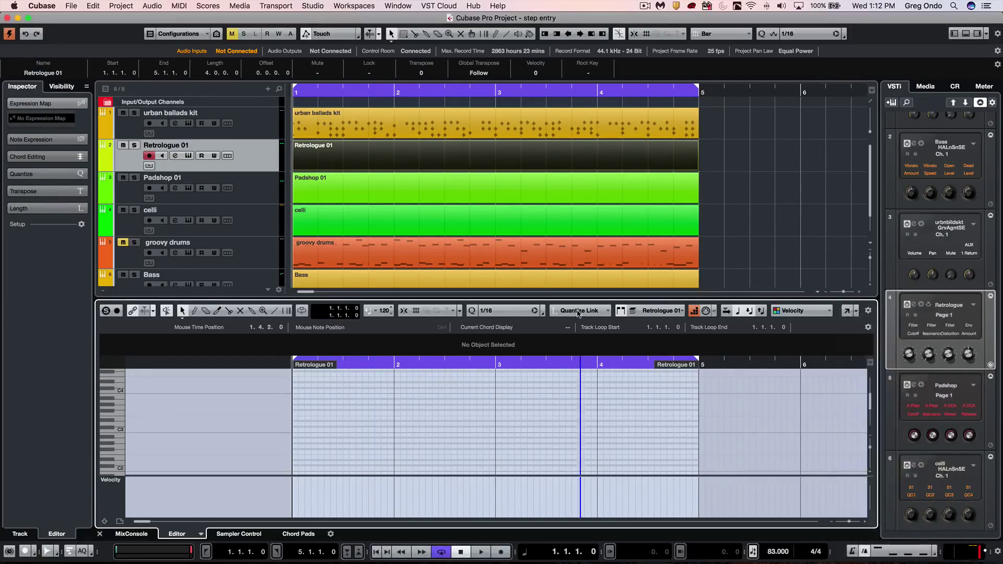
{"action": "left_click", "coordinate": [579, 313]}
{"action": "left_click", "coordinate": [585, 339]}
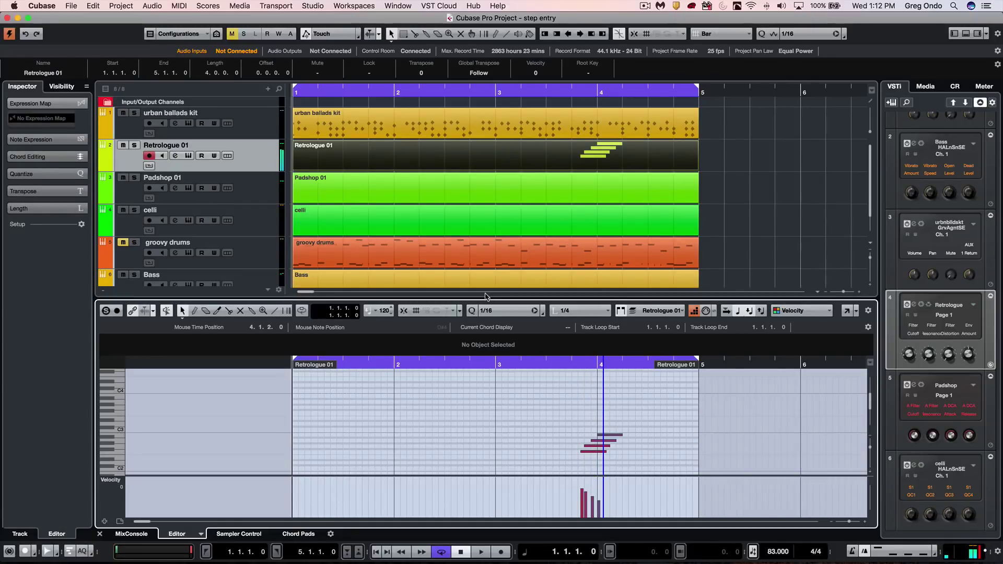
Step: Undo the four overlapping test notes and set length quantize back to Quantize Link
{"action": "key", "text": "super+z"}
{"action": "key", "text": "super+z"}
{"action": "key", "text": "super+z"}
{"action": "key", "text": "super+z"}
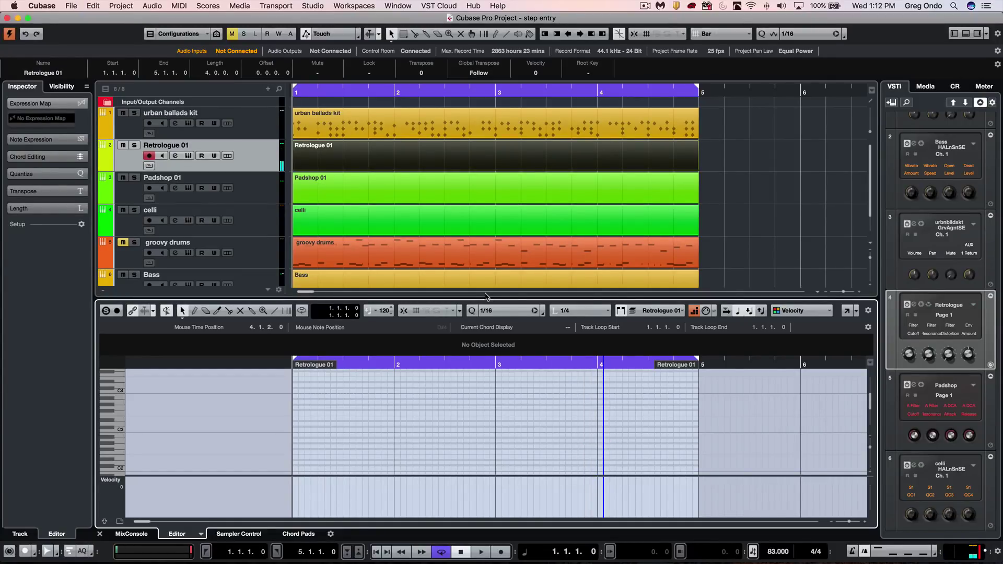
{"action": "left_click", "coordinate": [604, 311]}
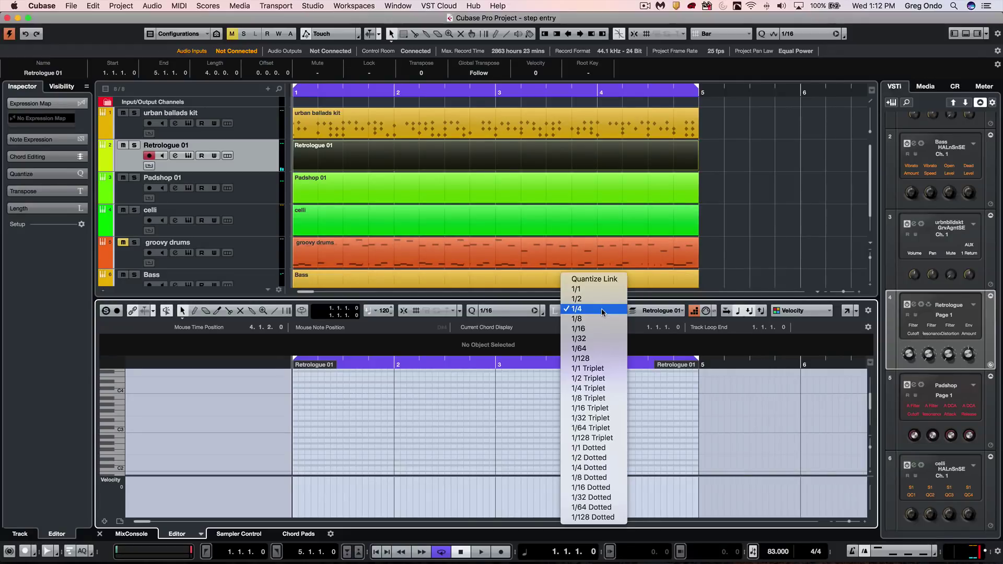
{"action": "left_click", "coordinate": [599, 277]}
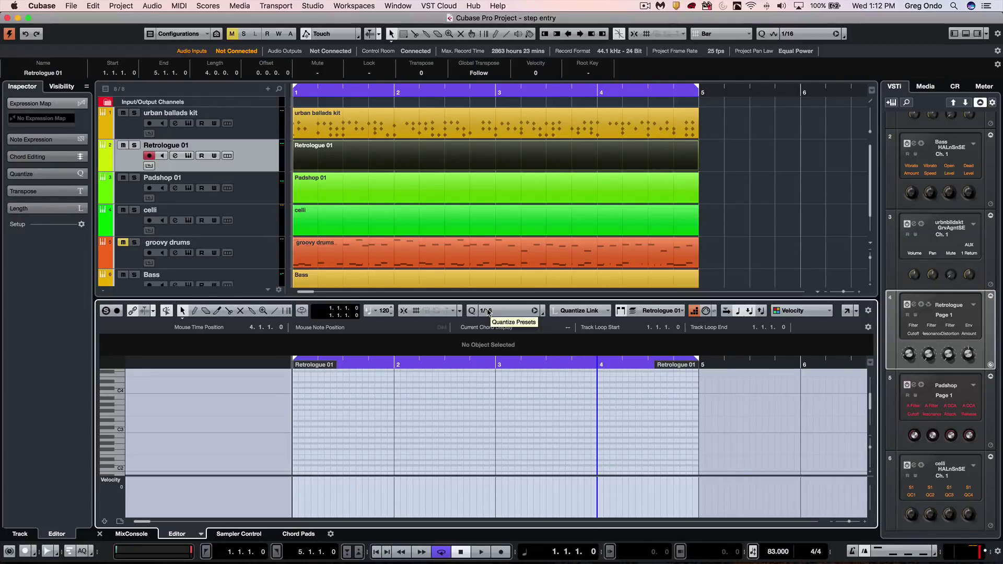
Step: Return the step cursor to 1.1.1 and step-enter a running line of 1/16 notes across the four bars of Retrologue 01
{"action": "key", "text": "Left"}
{"action": "key", "text": "Left"}
{"action": "key", "text": "Left"}
{"action": "key", "text": "Left"}
{"action": "key", "text": "Left"}
{"action": "key", "text": "Left"}
{"action": "key", "text": "Left"}
{"action": "key", "text": "Left"}
{"action": "key", "text": "Left"}
{"action": "key", "text": "Left"}
{"action": "key", "text": "Left"}
{"action": "key", "text": "Left"}
{"action": "key", "text": "Left"}
{"action": "key", "text": "Left"}
{"action": "key", "text": "Left"}
{"action": "key", "text": "Left"}
{"action": "key", "text": "Left"}
{"action": "key", "text": "Left"}
{"action": "key", "text": "Left"}
{"action": "key", "text": "Left"}
{"action": "key", "text": "Left"}
{"action": "key", "text": "Left"}
{"action": "key", "text": "Left"}
{"action": "key", "text": "Left"}
{"action": "key", "text": "Left"}
{"action": "key", "text": "Left"}
{"action": "key", "text": "Left"}
{"action": "key", "text": "Left"}
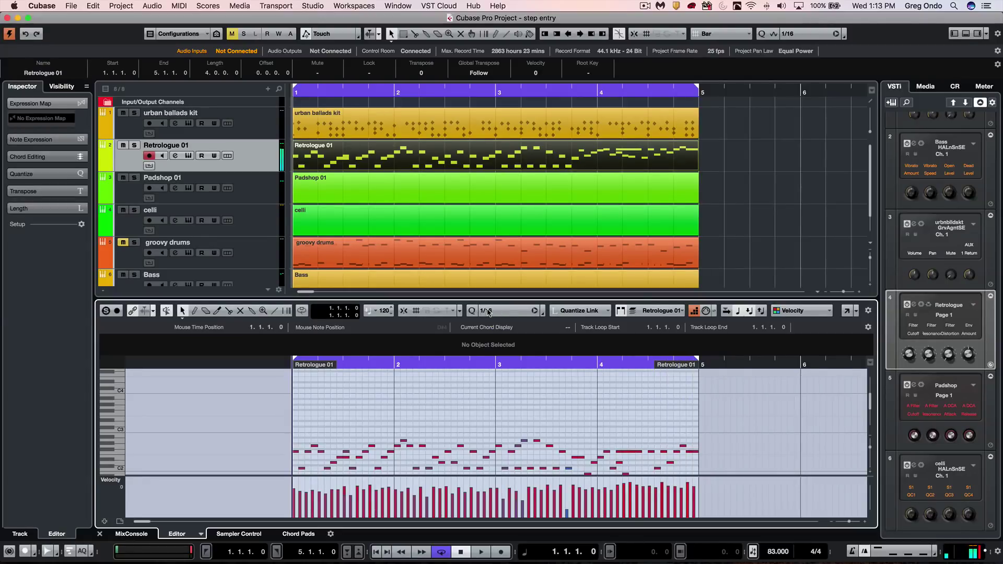
Step: Play the drum and Retrologue 01 parts together from the project start and stop playback
{"action": "left_click_drag", "start_coordinate": [340, 90], "coordinate": [285, 95]}
{"action": "key", "text": "space"}
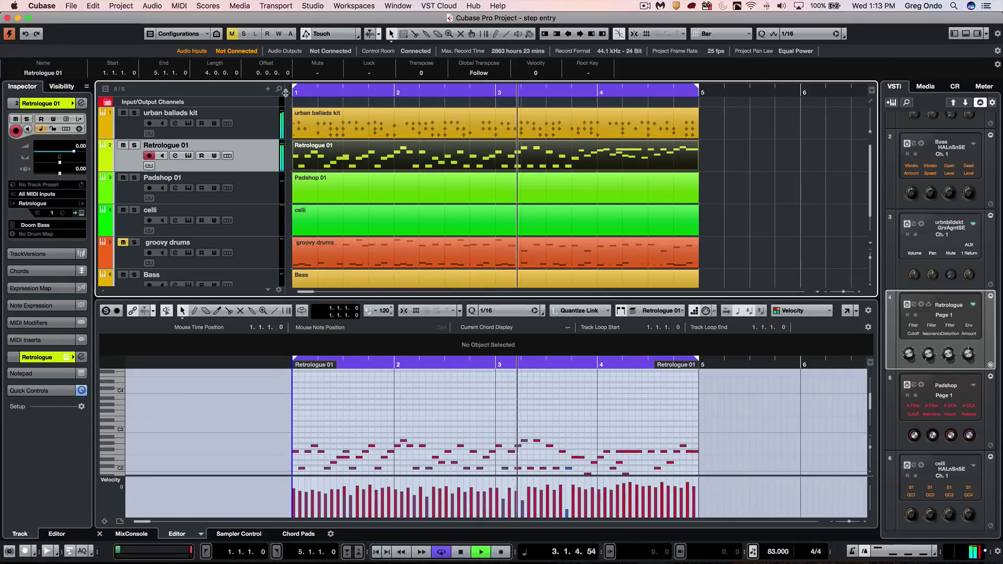
{"action": "scroll", "coordinate": [616, 387], "scroll_direction": "down", "scroll_amount": 4}
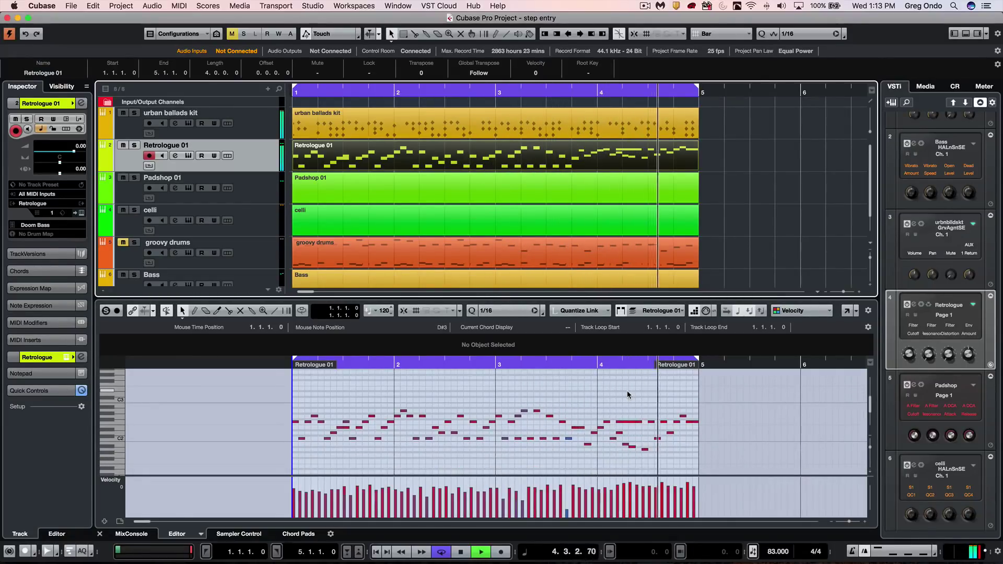
{"action": "key", "text": "space"}
Step: Open the Padshop 01 part and step-enter one whole-bar chord in each of the four bars with quantize at 1/1
{"action": "left_click", "coordinate": [497, 145]}
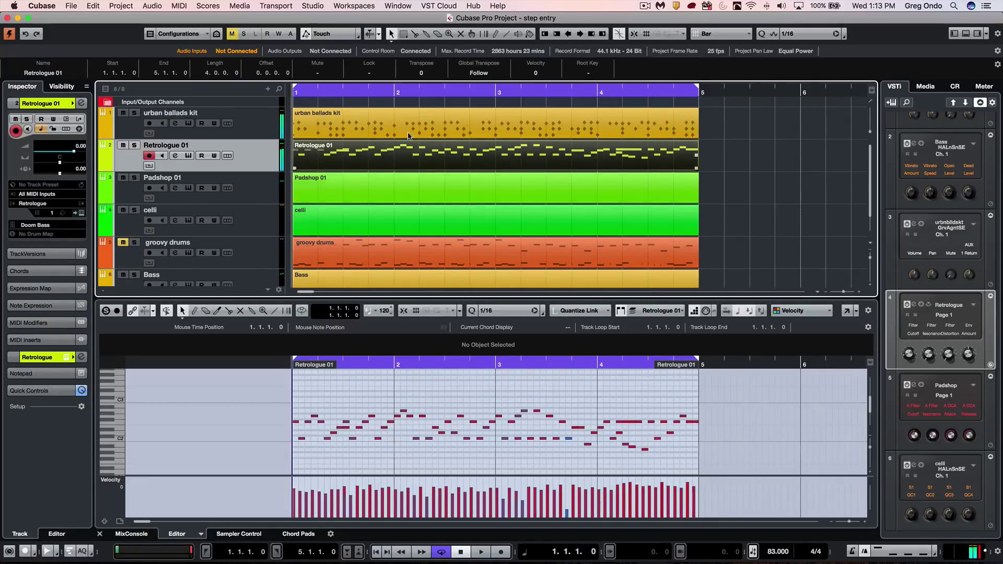
{"action": "left_click", "coordinate": [268, 185]}
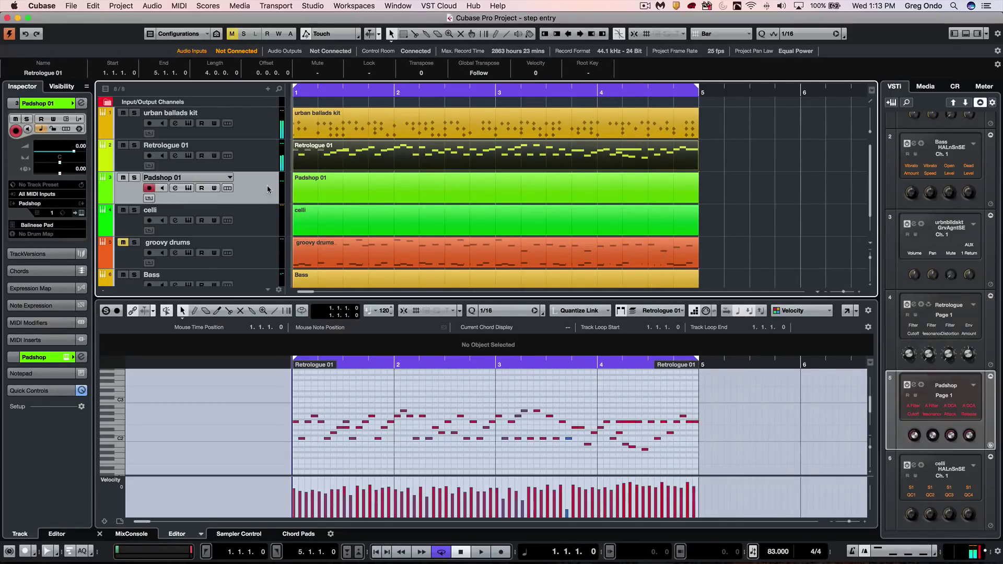
{"action": "left_click", "coordinate": [376, 181]}
{"action": "double_click", "coordinate": [378, 183]}
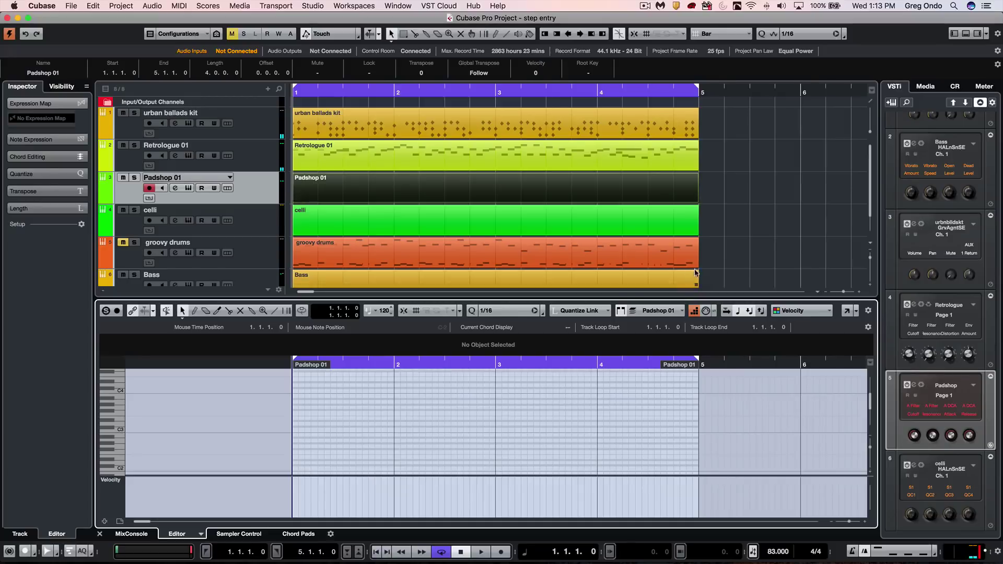
{"action": "left_click", "coordinate": [518, 312]}
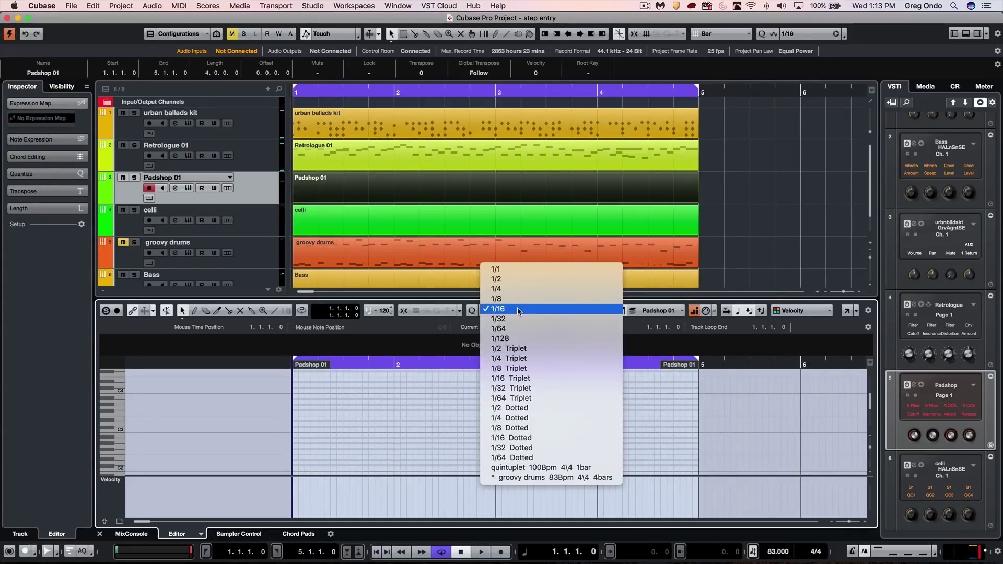
{"action": "left_click", "coordinate": [518, 269]}
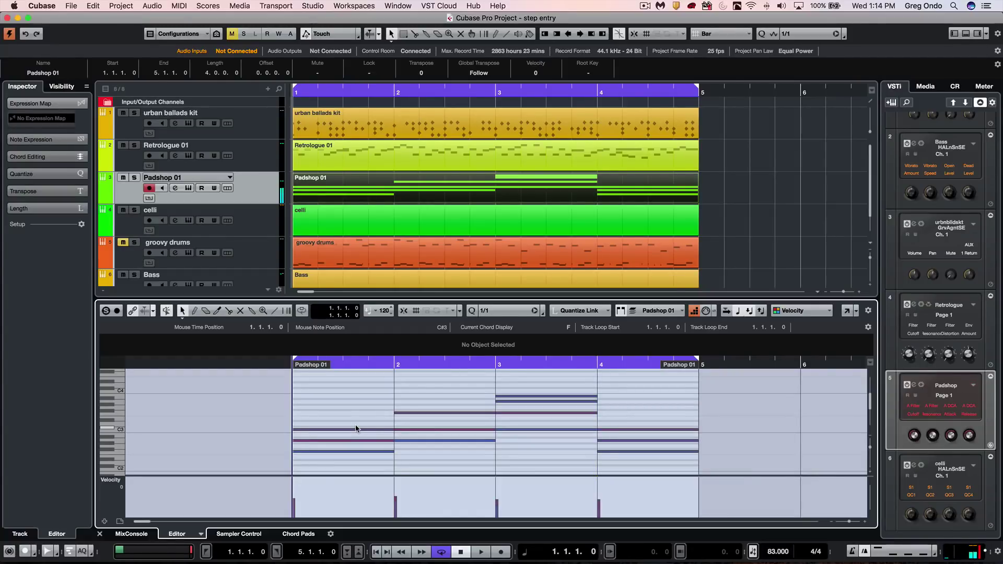
Step: Erase the second-highest note of the bar 3 chord in the Padshop 01 part with the Erase tool
{"action": "right_click", "coordinate": [503, 393]}
{"action": "left_click", "coordinate": [538, 423]}
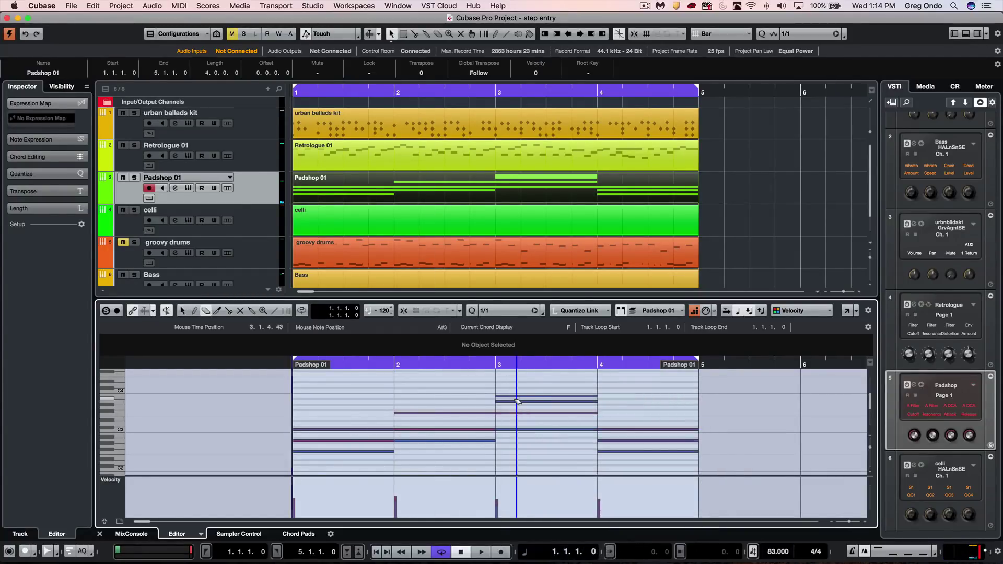
{"action": "left_click", "coordinate": [496, 401]}
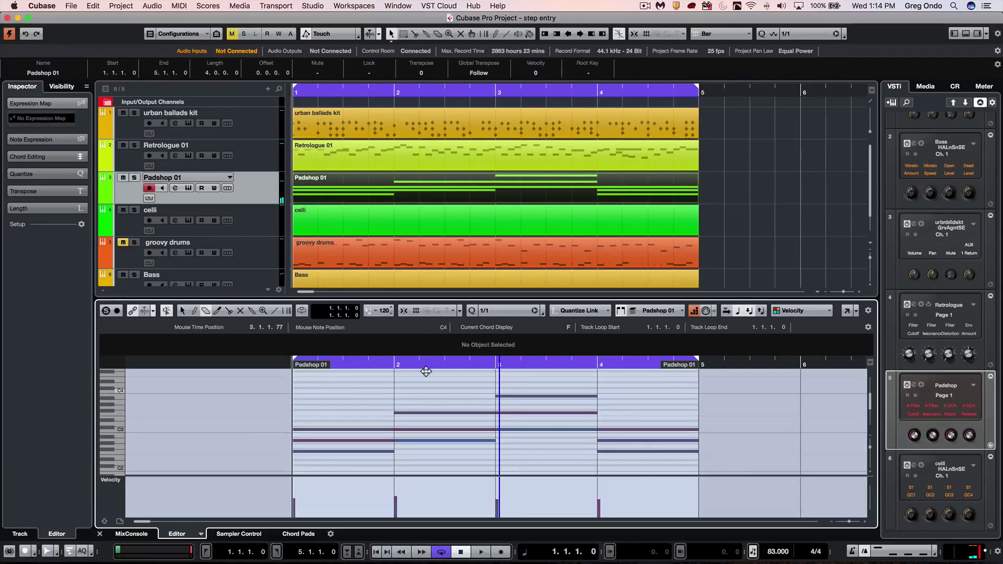
Step: Play the drums, Retrologue 01 and Padshop 01 parts from the project start and stop playback
{"action": "left_click", "coordinate": [282, 90]}
{"action": "key", "text": "space"}
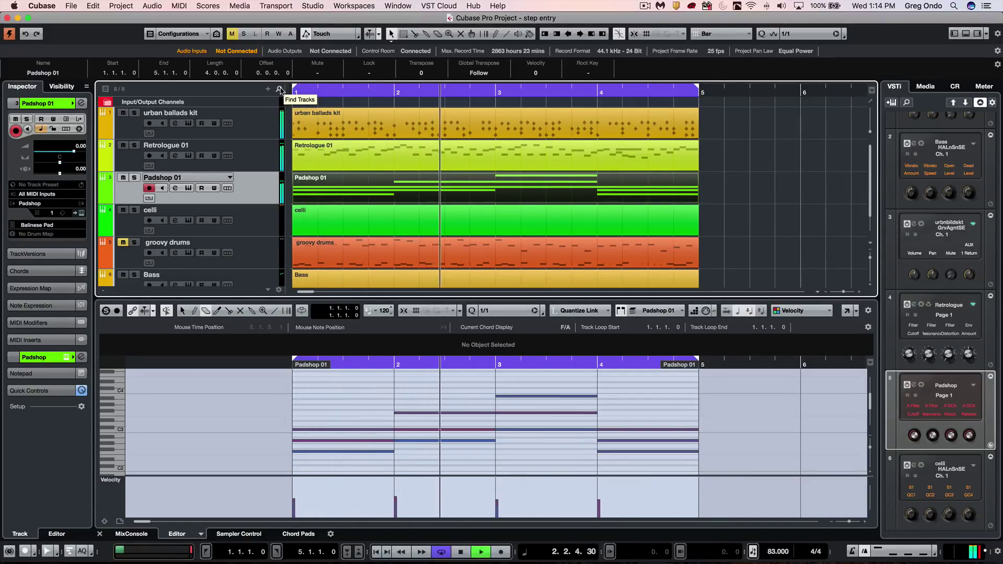
{"action": "key", "text": "space"}
Step: Mute the urban ballads kit, Retrologue 01 and Padshop 01 tracks, and open the celli part in the Score Editor
{"action": "left_click", "coordinate": [123, 112]}
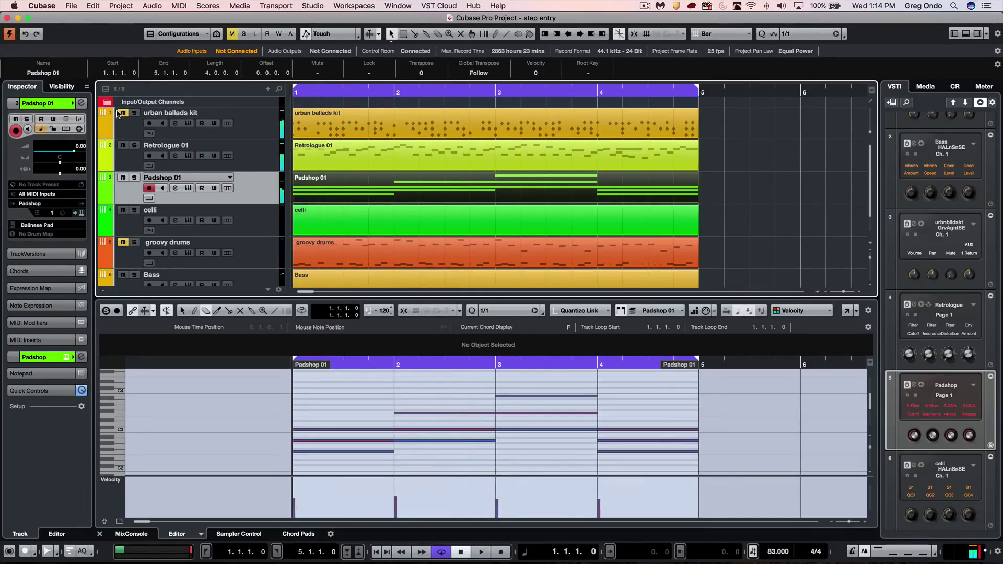
{"action": "left_click", "coordinate": [123, 145]}
{"action": "left_click", "coordinate": [429, 223]}
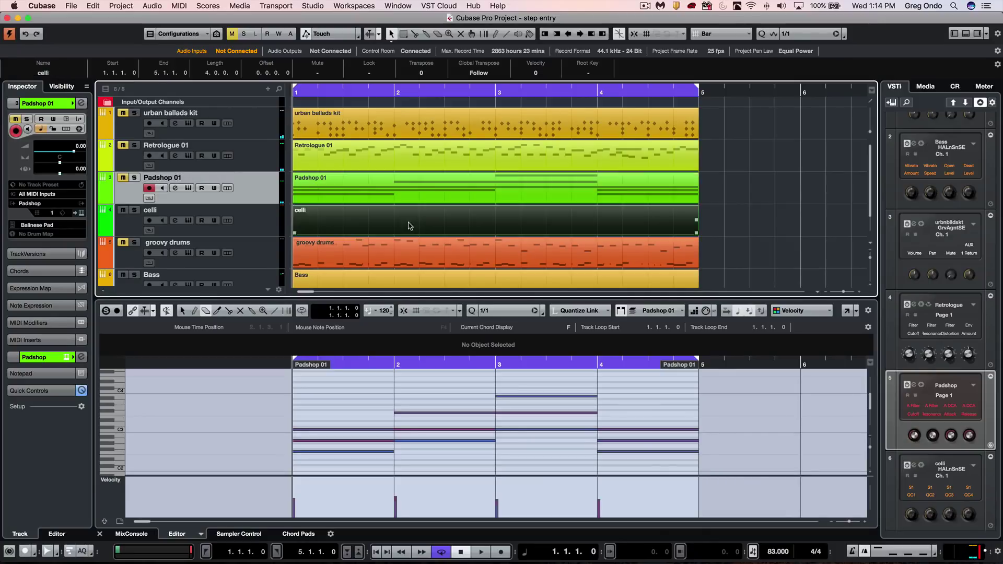
{"action": "double_click", "coordinate": [443, 222]}
{"action": "left_click", "coordinate": [201, 534]}
{"action": "left_click", "coordinate": [213, 531]}
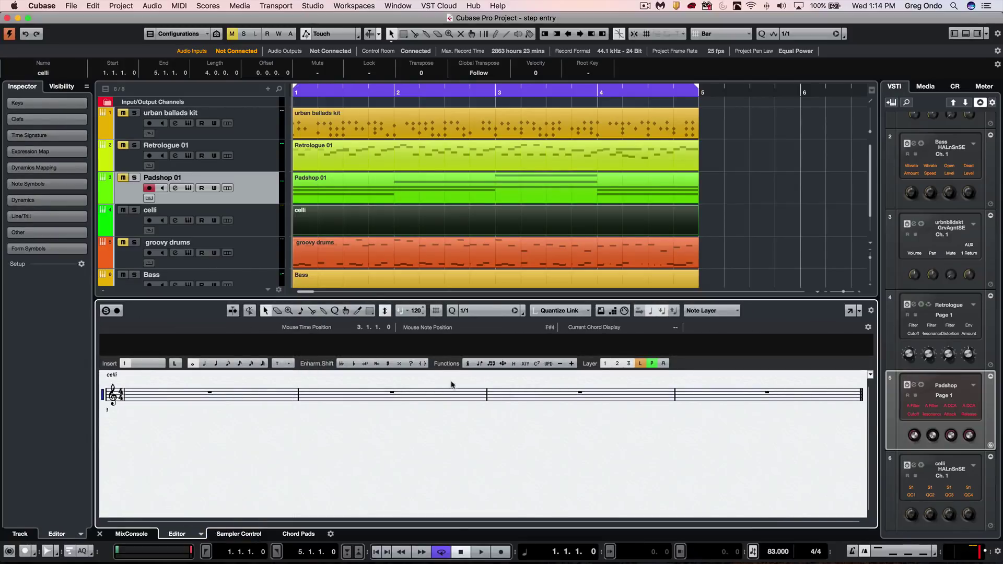
Step: Record-enable the celli track, step-enter a 1/8-note line with rests from bar 1 into bar 4, and disarm the track
{"action": "left_click", "coordinate": [484, 316]}
{"action": "left_click", "coordinate": [489, 337]}
{"action": "left_click", "coordinate": [258, 219]}
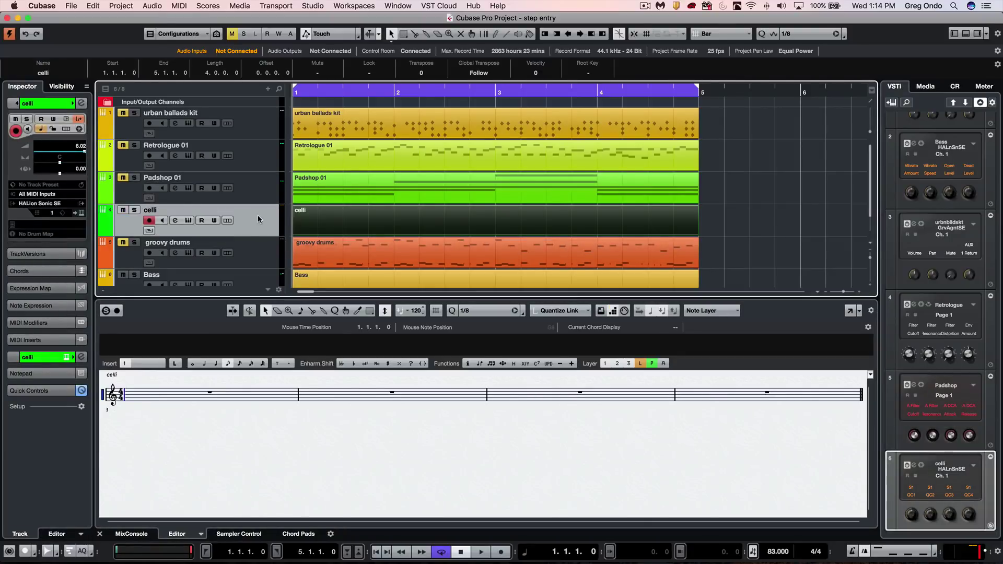
{"action": "left_click", "coordinate": [613, 312]}
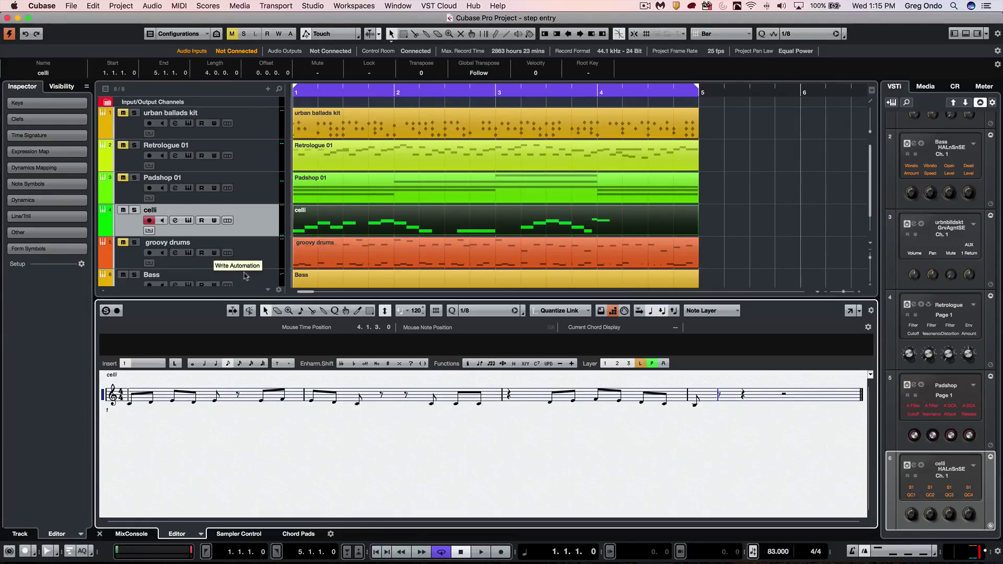
{"action": "left_click", "coordinate": [148, 220]}
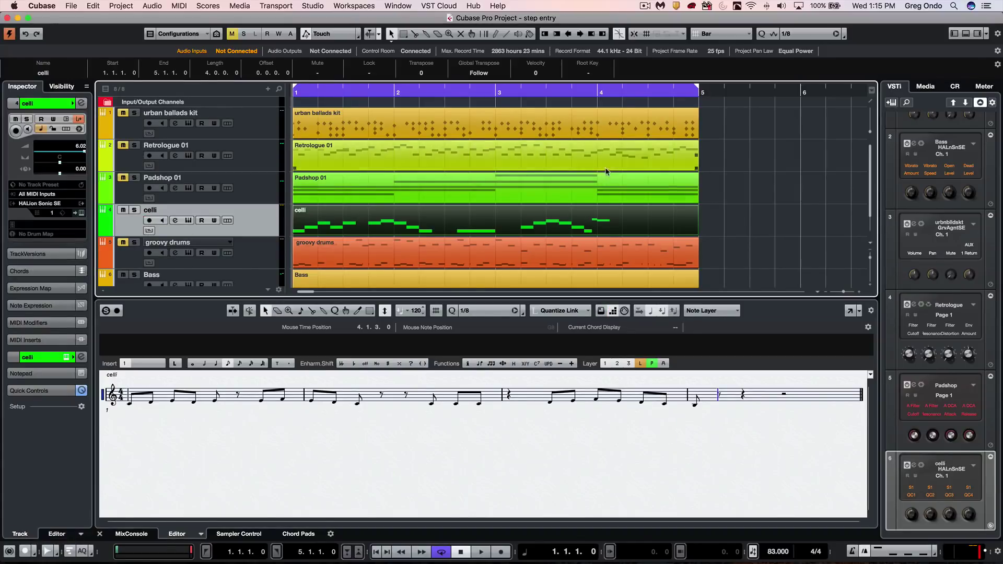
Step: Open the groovy drums part in the Drum Editor
{"action": "left_click", "coordinate": [410, 250]}
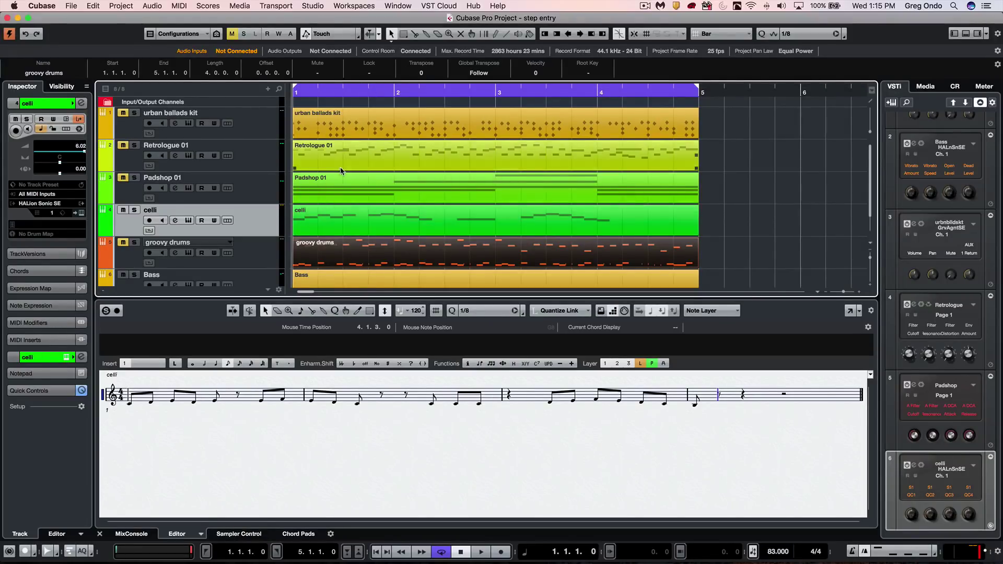
{"action": "double_click", "coordinate": [376, 258]}
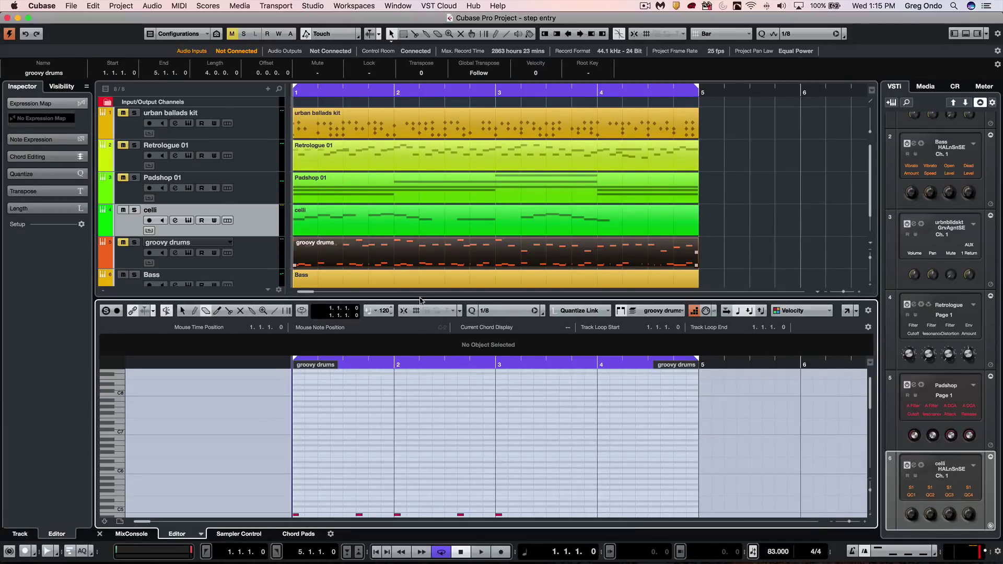
{"action": "left_click", "coordinate": [200, 534]}
{"action": "left_click", "coordinate": [227, 522]}
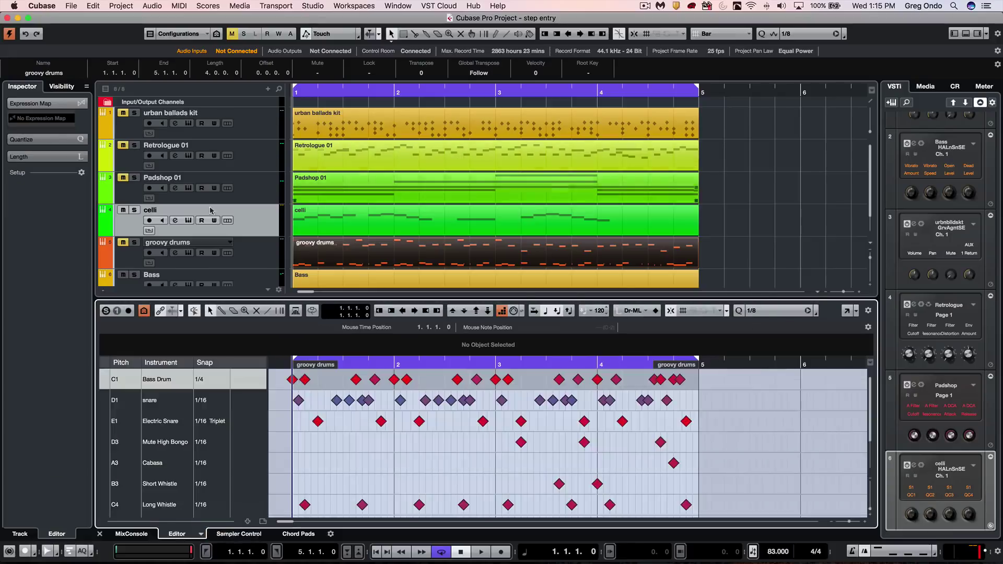
Step: Mute the celli track, solo groovy drums, and play the drum groove from the project start before stopping playback
{"action": "left_click", "coordinate": [122, 210]}
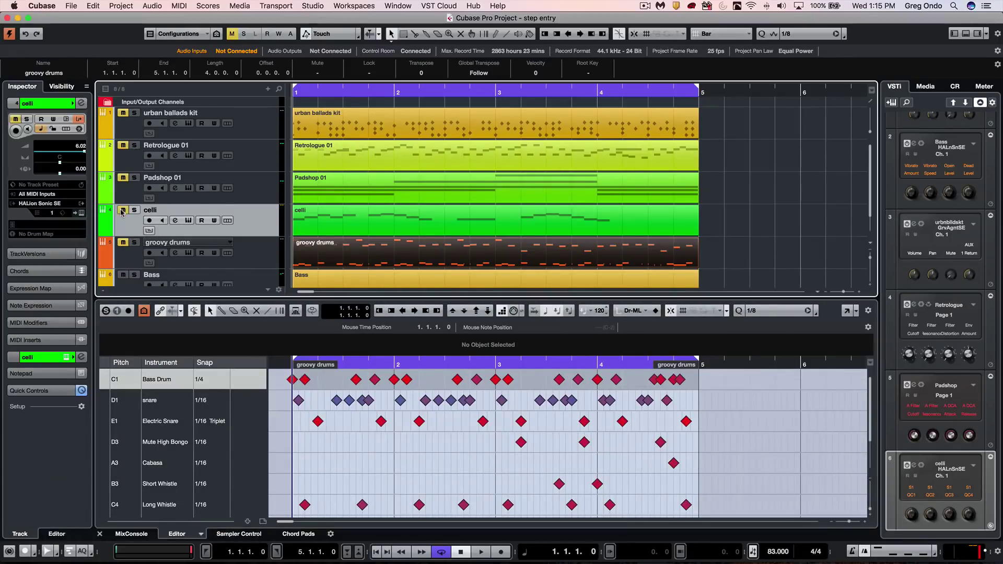
{"action": "left_click", "coordinate": [134, 242]}
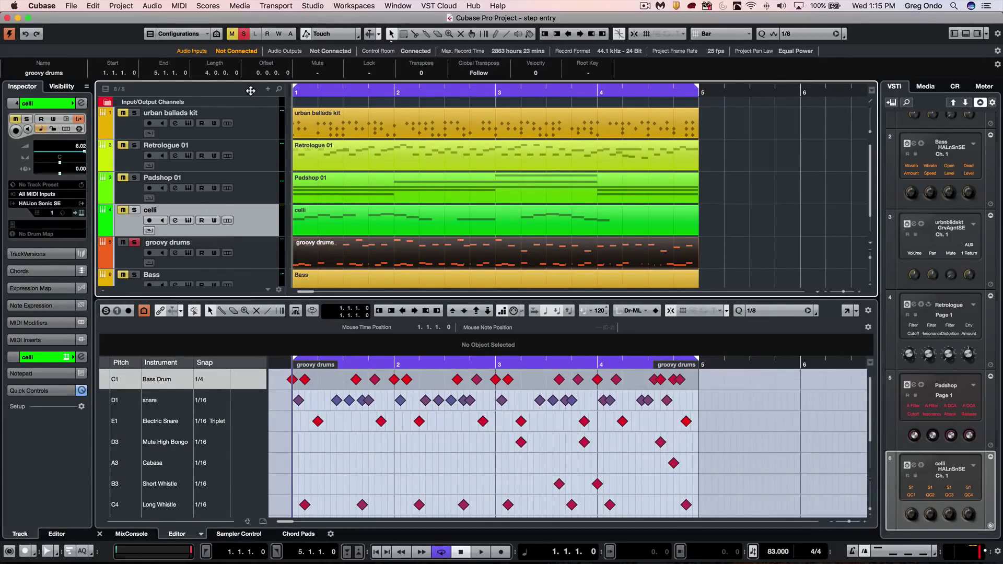
{"action": "key", "text": "space"}
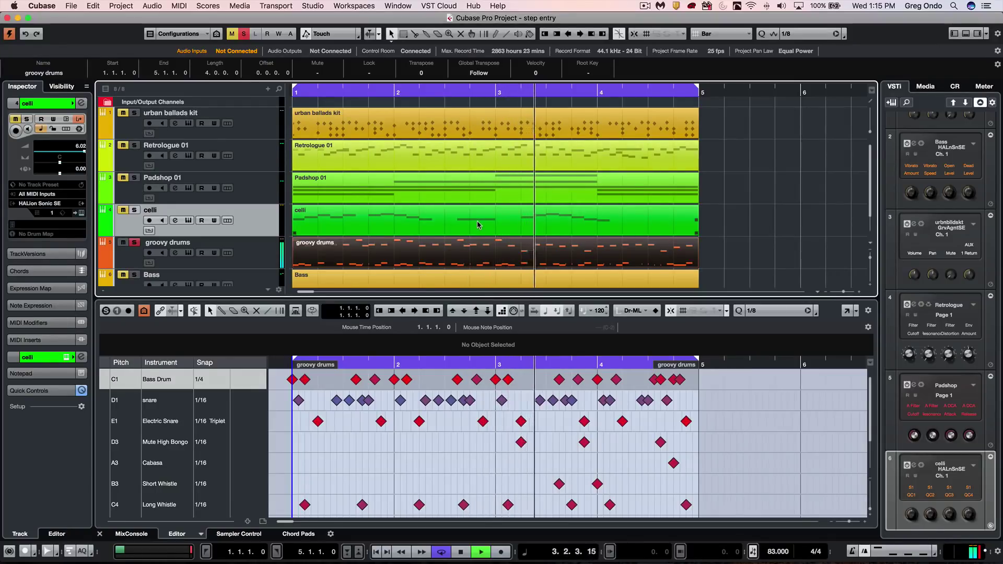
{"action": "key", "text": "space"}
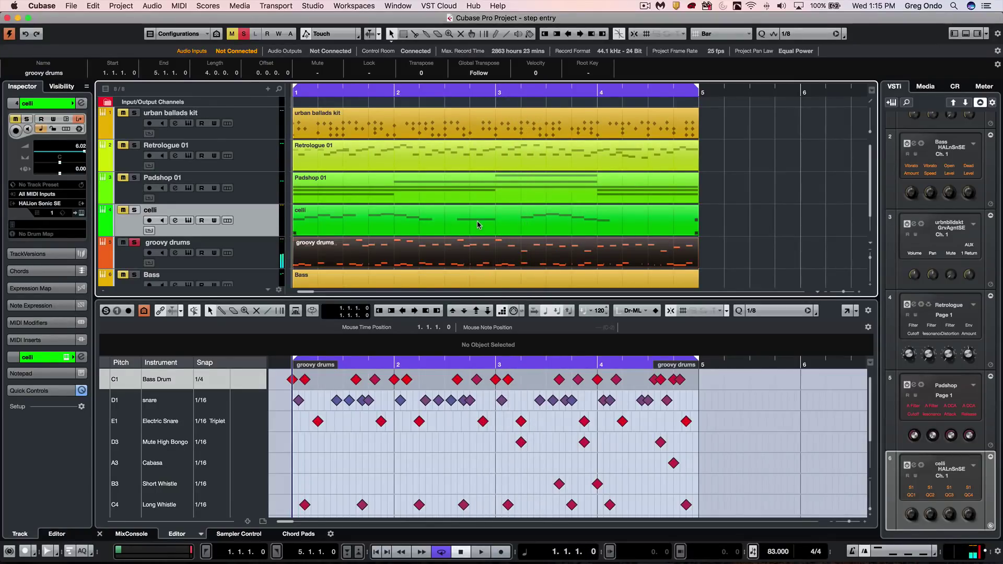
Step: Open the Quantize Panel and extract the groovy drums part's timing as a groove quantize preset
{"action": "left_click", "coordinate": [843, 35]}
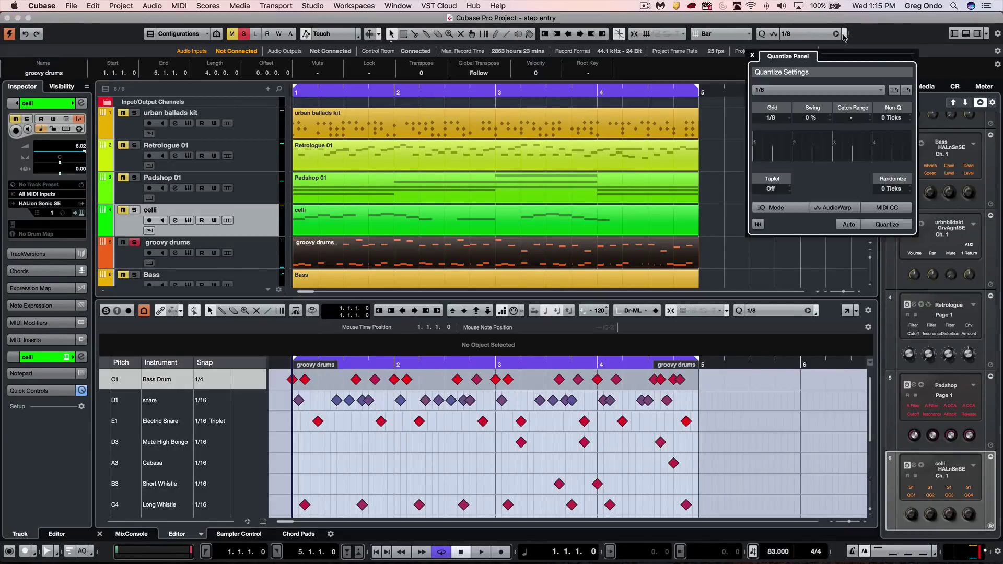
{"action": "left_click_drag", "start_coordinate": [375, 257], "coordinate": [824, 144]}
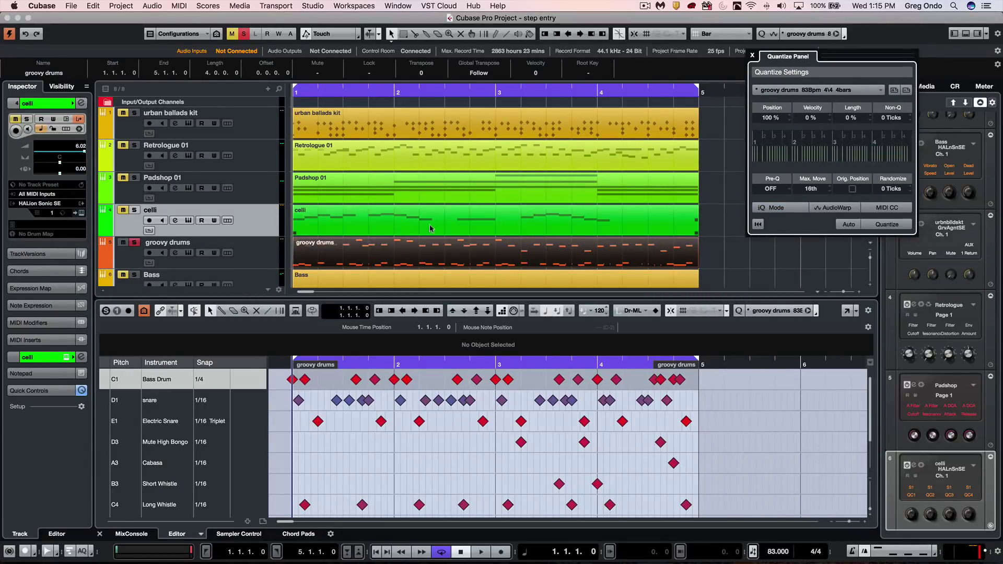
Step: Solo the Bass track and open its part in the Key Editor
{"action": "left_click", "coordinate": [134, 275]}
{"action": "left_click", "coordinate": [359, 282]}
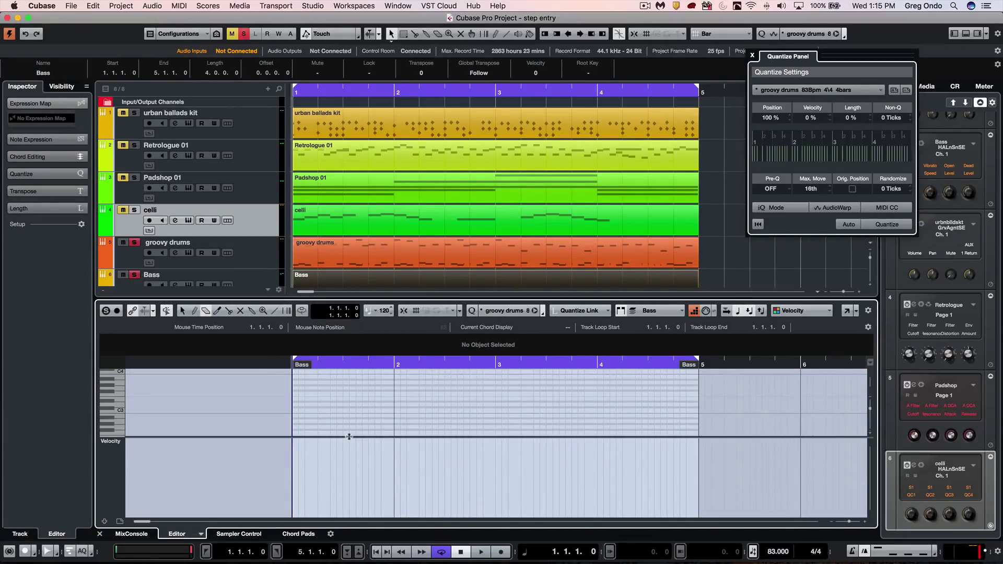
Step: Shrink the velocity lane to enlarge the note display, and choose the groovy drums 83Bpm 4\4 4bars groove as the Key Editor's quantize preset
{"action": "left_click_drag", "start_coordinate": [347, 436], "coordinate": [338, 501]}
{"action": "left_click", "coordinate": [339, 502]}
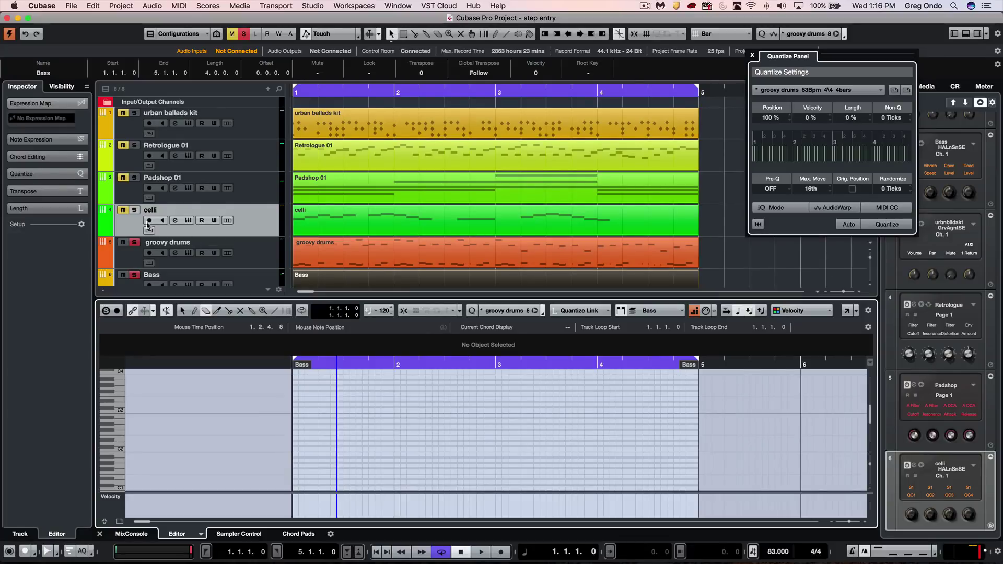
{"action": "left_click", "coordinate": [526, 313]}
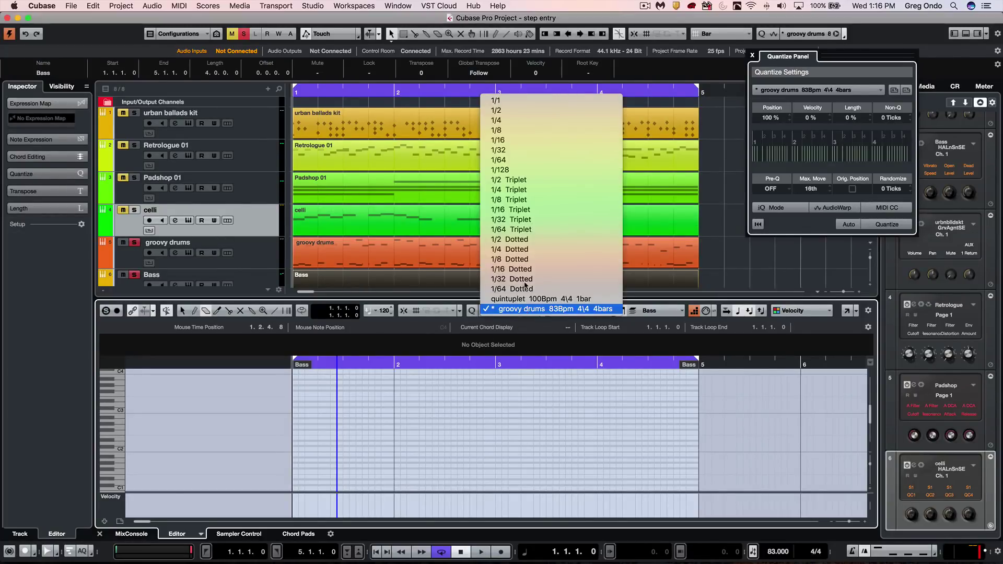
{"action": "left_click", "coordinate": [526, 309]}
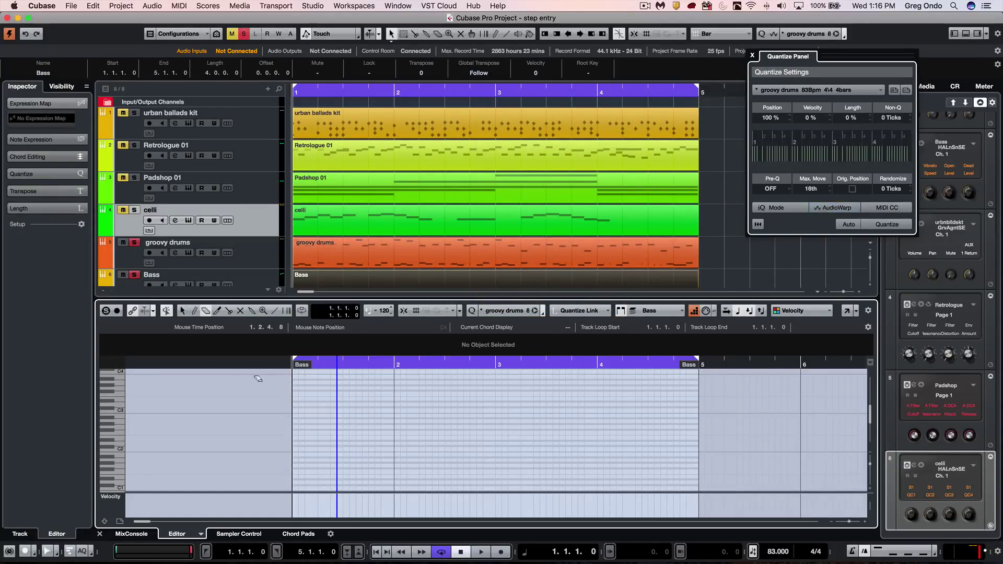
Step: Move the step input position back to the start of the Bass part at 1.1.1.0
{"action": "key", "text": "Left"}
{"action": "key", "text": "Left"}
{"action": "key", "text": "Left"}
{"action": "key", "text": "Left"}
{"action": "key", "text": "Left"}
{"action": "key", "text": "Left"}
{"action": "key", "text": "Left"}
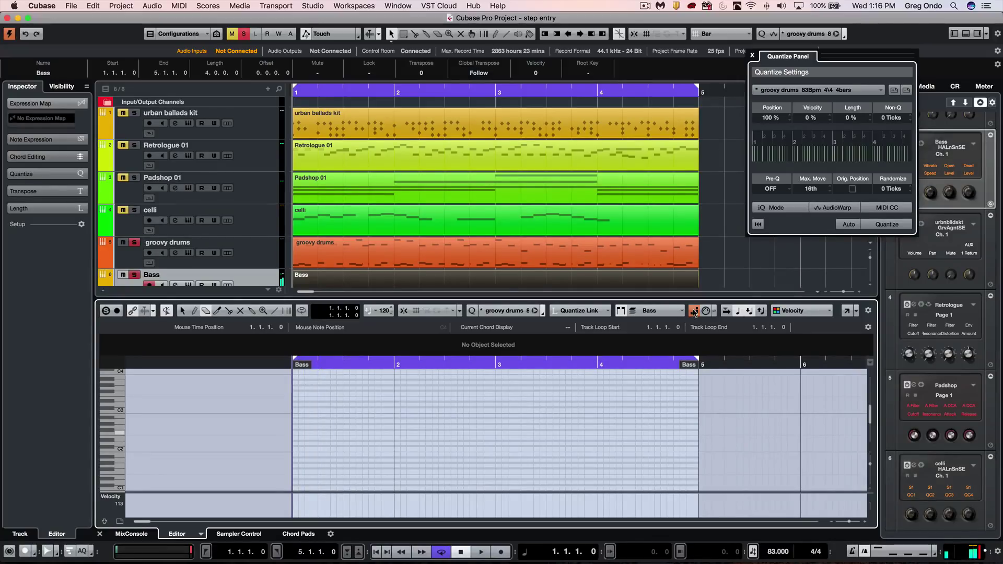
Step: Step-enter a bass line across the four-bar Bass part on the groove grid, skipping grid positions to leave rests between notes
{"action": "key", "text": "Right"}
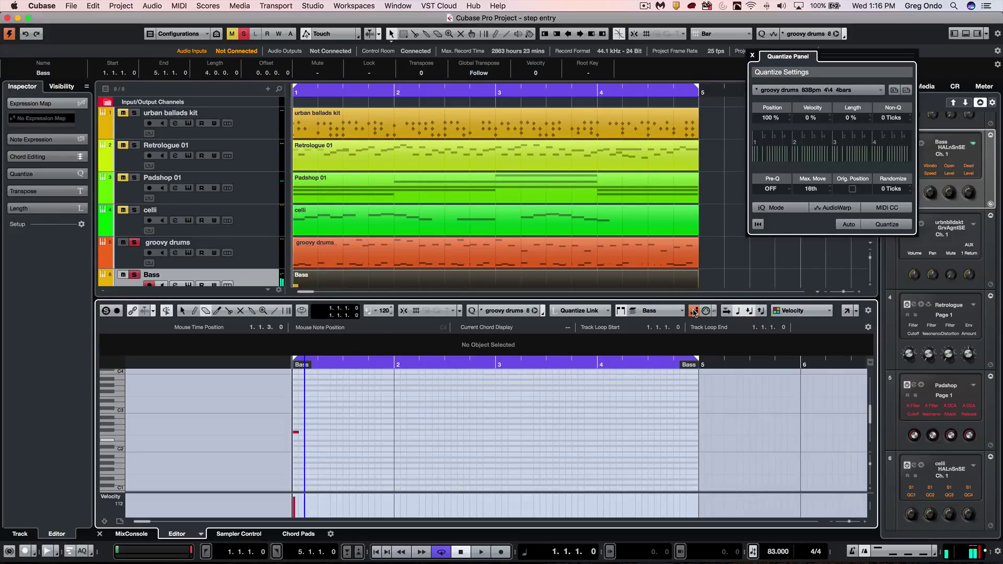
{"action": "key", "text": "Right"}
{"action": "key", "text": "Right"}
{"action": "key", "text": "Right"}
{"action": "key", "text": "Right"}
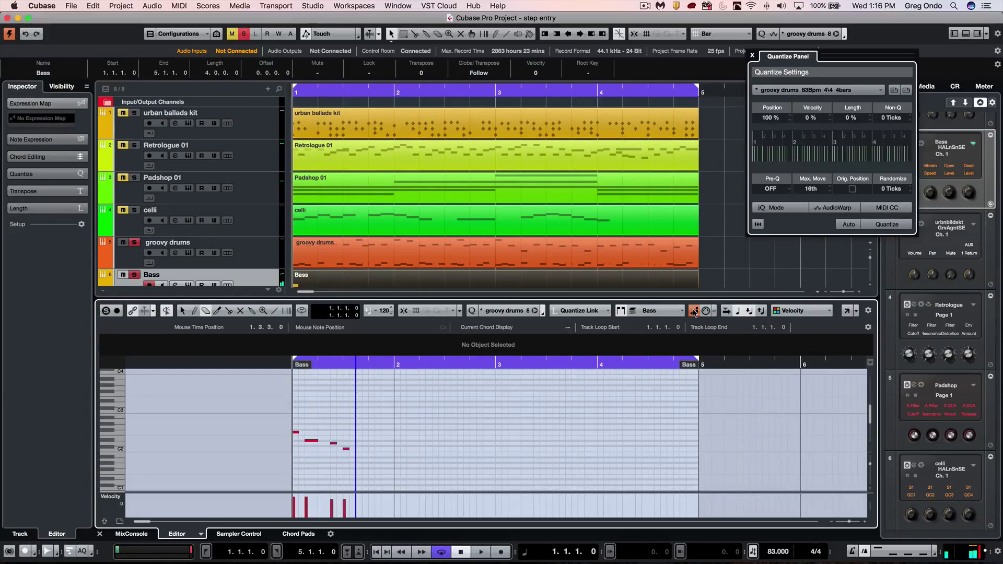
{"action": "key", "text": "Right"}
{"action": "key", "text": "Right"}
{"action": "key", "text": "Right"}
{"action": "key", "text": "Right"}
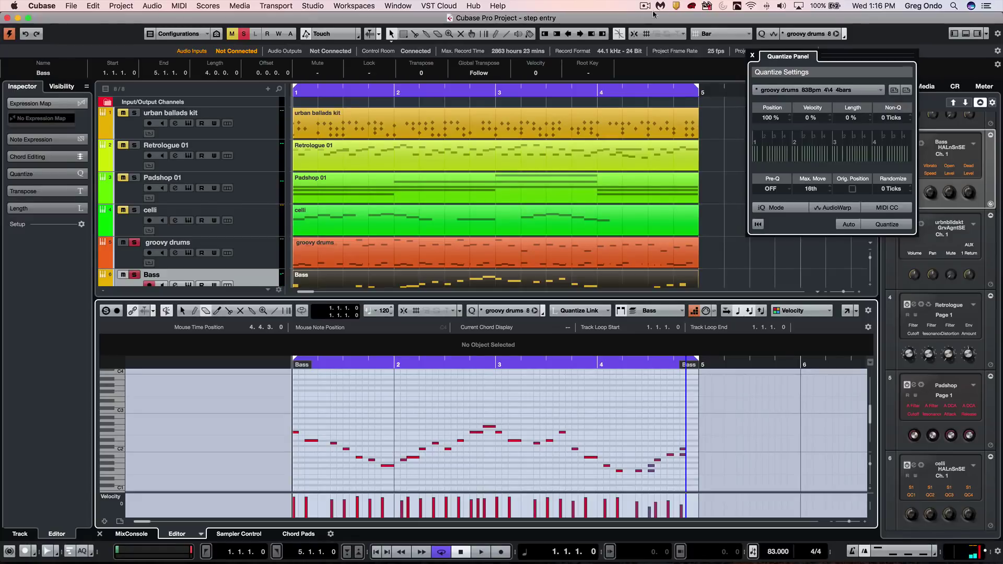
Step: Play the Bass line together with groovy drums through bar 4, and close the Quantize Panel after stopping playback
{"action": "left_click_drag", "start_coordinate": [337, 364], "coordinate": [290, 363]}
{"action": "key", "text": "space"}
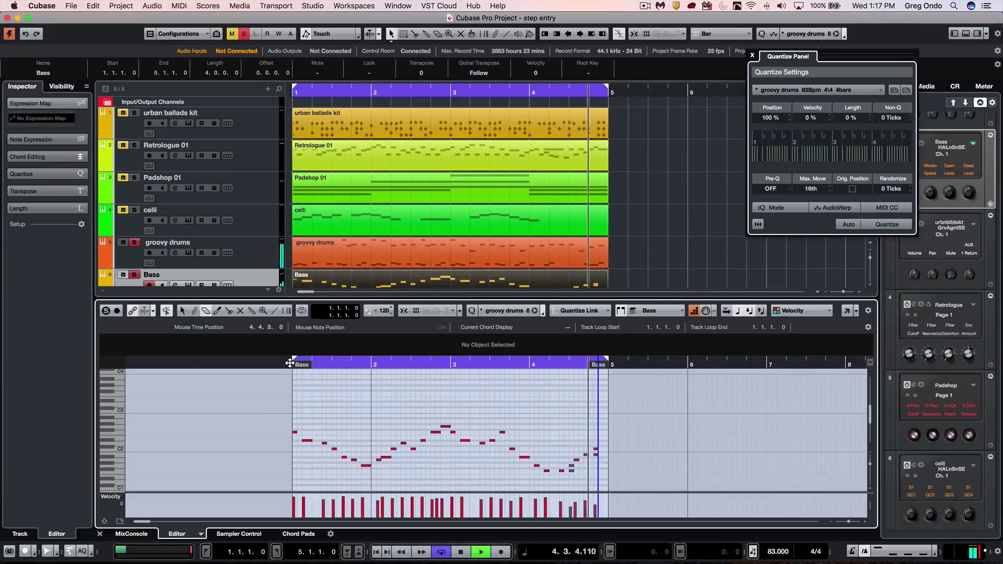
{"action": "key", "text": "space"}
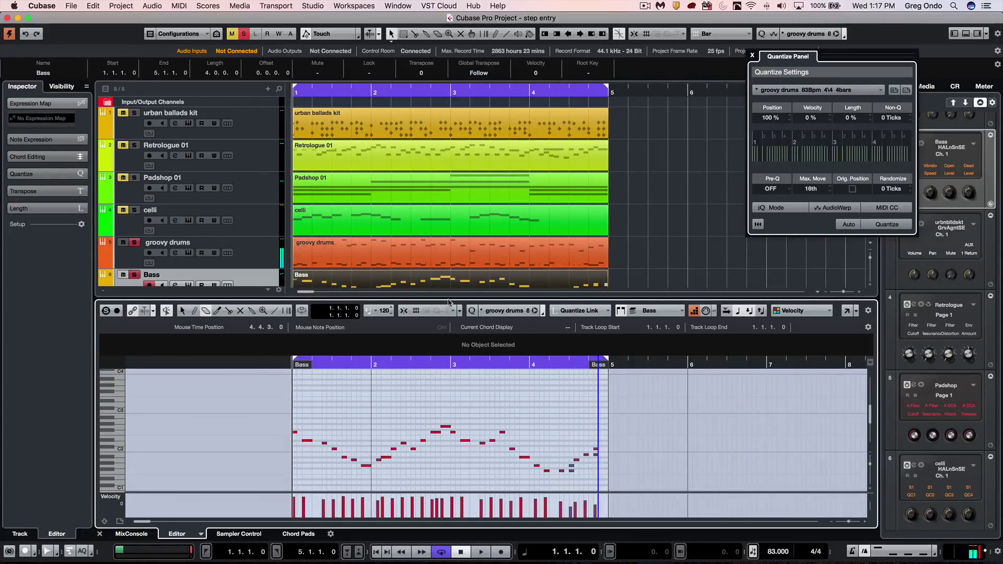
{"action": "left_click", "coordinate": [752, 56]}
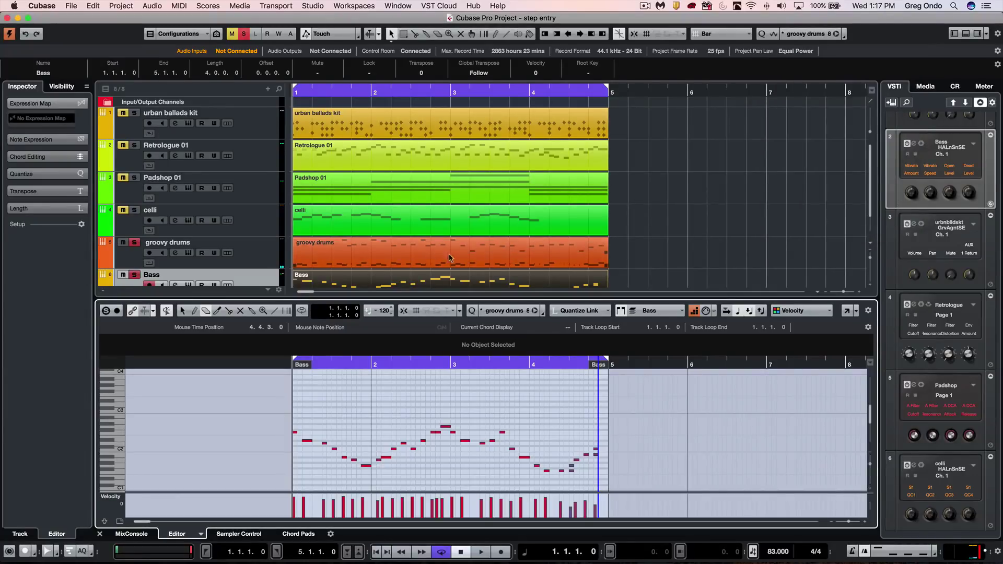